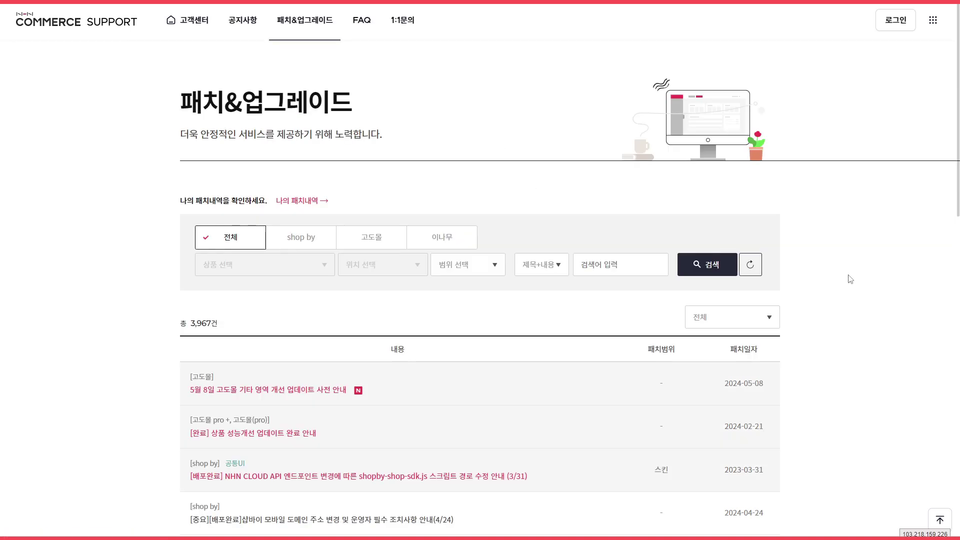
# Filter the NHN Commerce Support patch notices to shop by, narrowing them to 186 results.
pyautogui.scroll(-2, 845, 265)
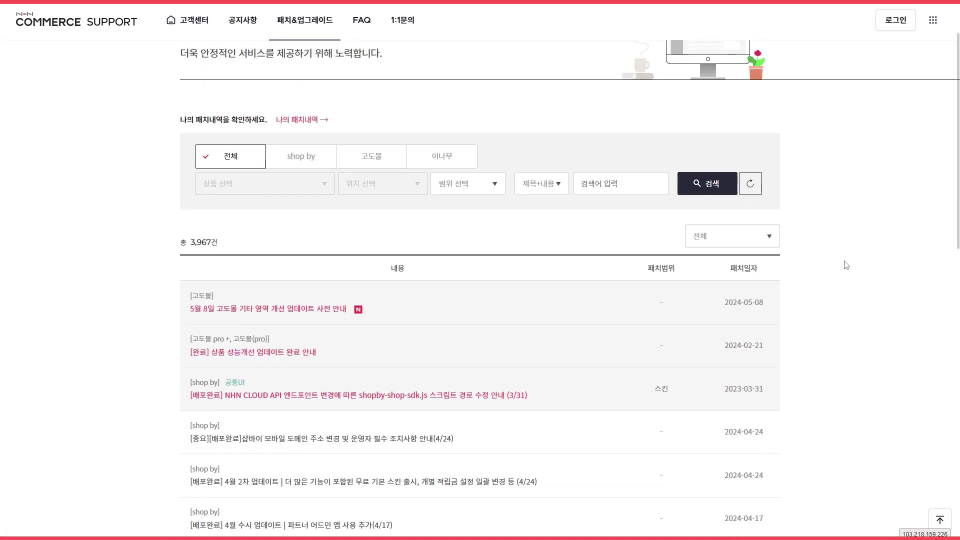
pyautogui.scroll(2, 845, 265)
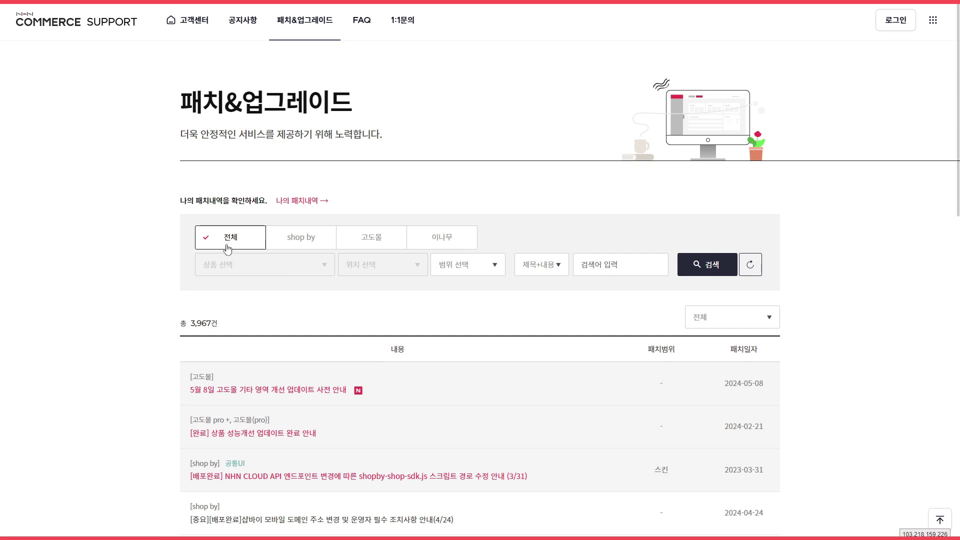
pyautogui.click(296, 244)
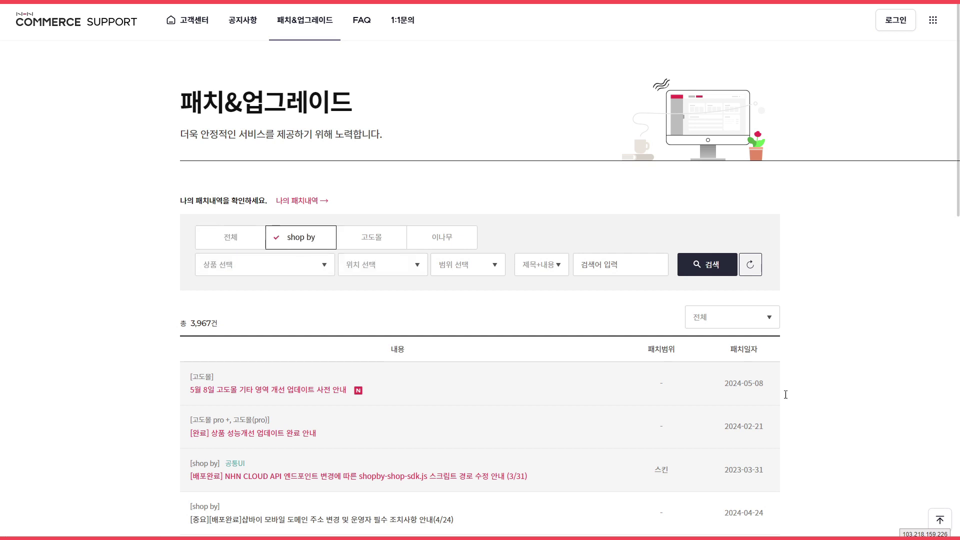
pyautogui.click(706, 266)
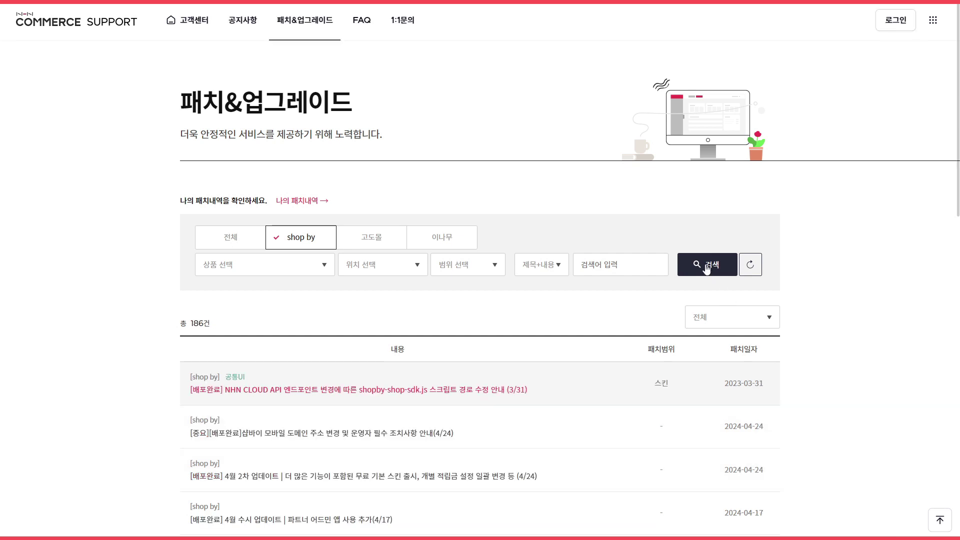
pyautogui.scroll(-1, 838, 318)
pyautogui.scroll(-1, 838, 318)
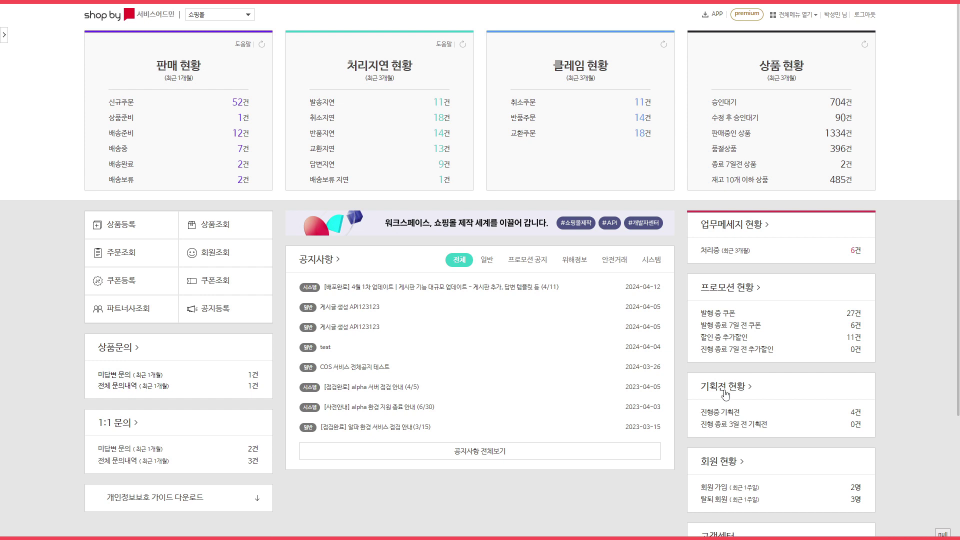
pyautogui.scroll(-2, 725, 395)
pyautogui.click(785, 16)
pyautogui.click(4, 36)
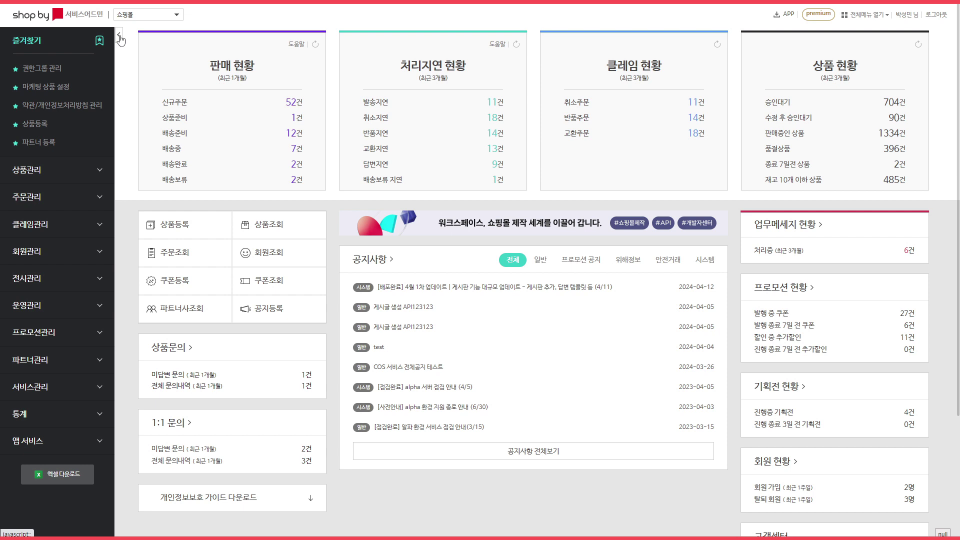
pyautogui.click(120, 39)
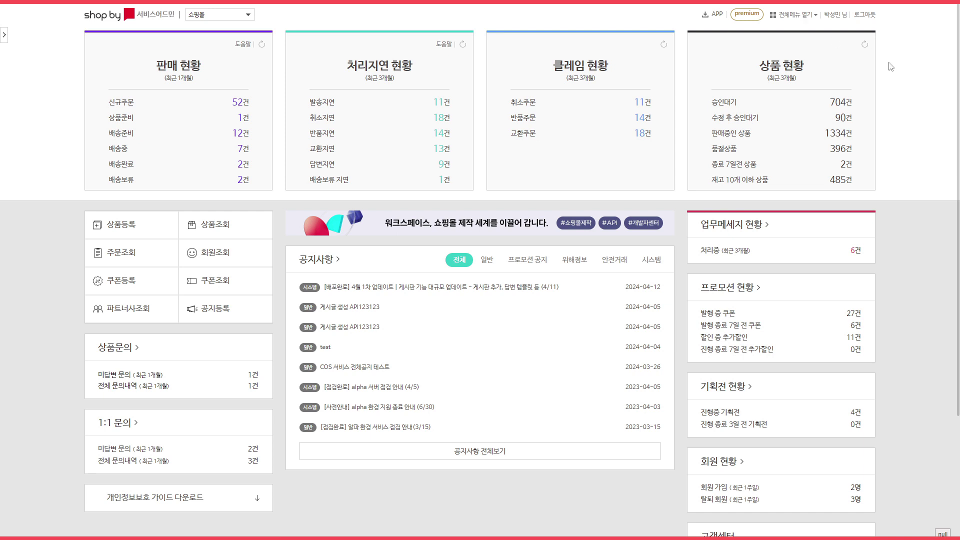
# Open mall 2173 (커머스어패럴) for editing from 서비스관리 > 쇼핑몰 관리.
pyautogui.click(795, 16)
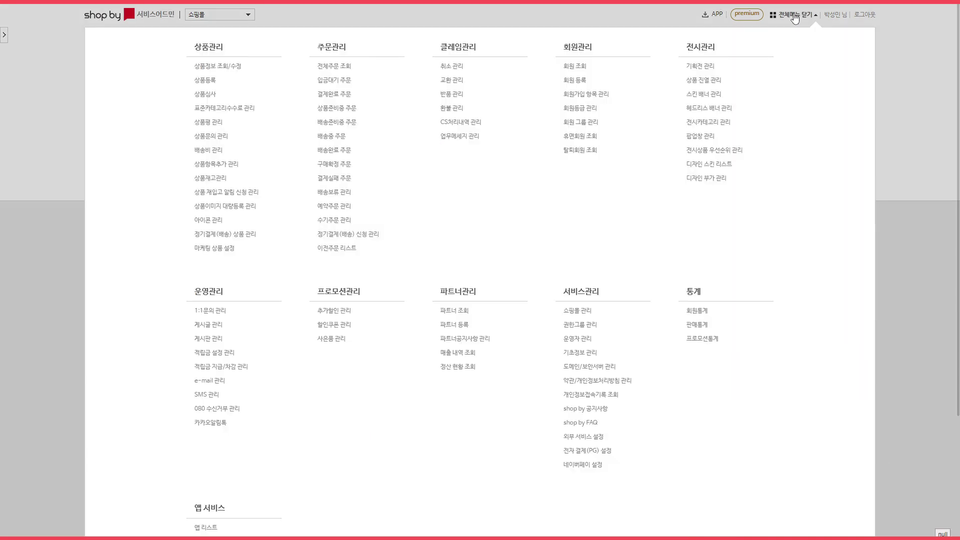
pyautogui.click(584, 313)
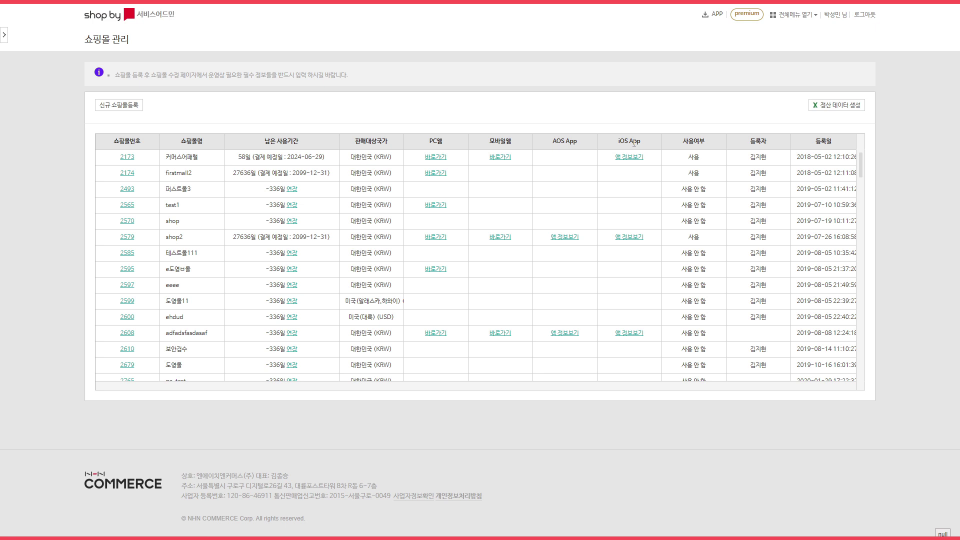
pyautogui.click(127, 161)
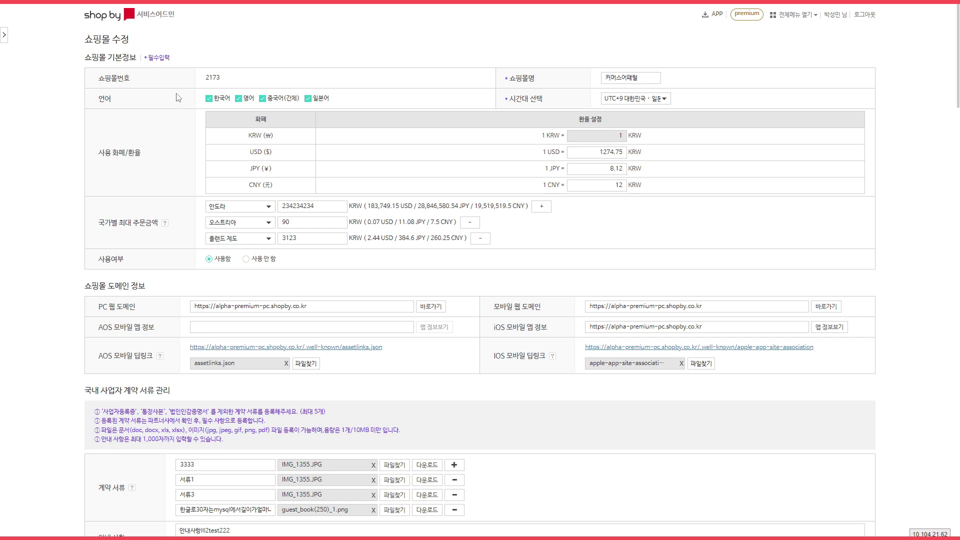
pyautogui.click(650, 74)
pyautogui.click(647, 103)
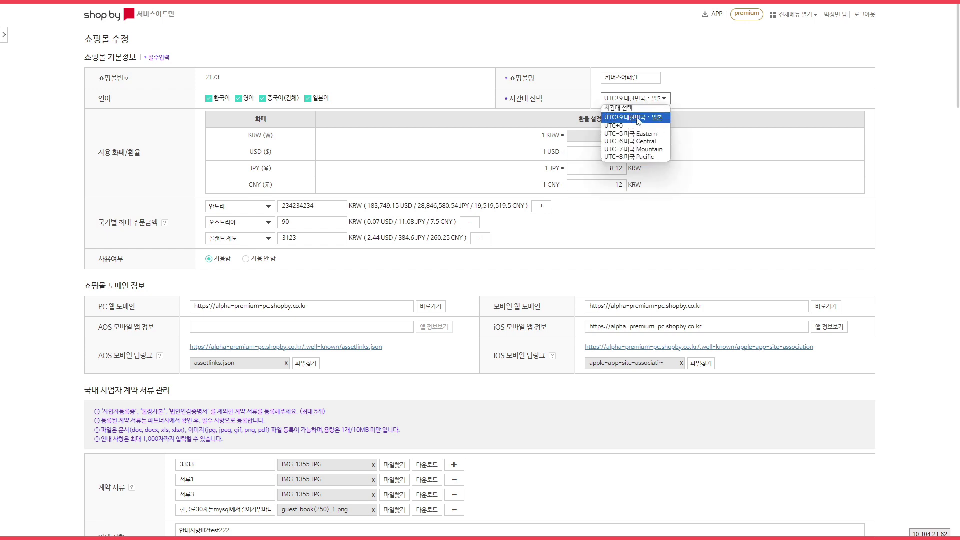
pyautogui.click(638, 121)
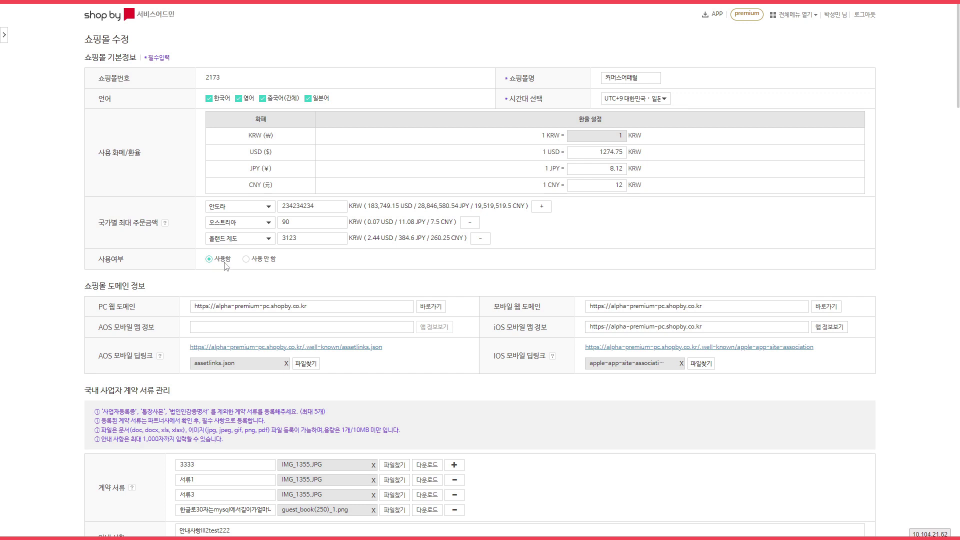
pyautogui.click(207, 311)
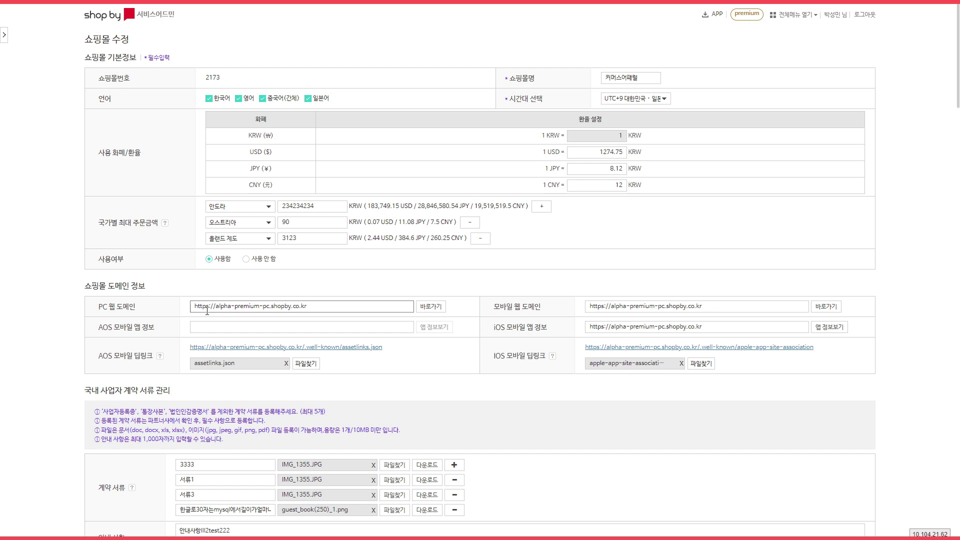
pyautogui.click(660, 307)
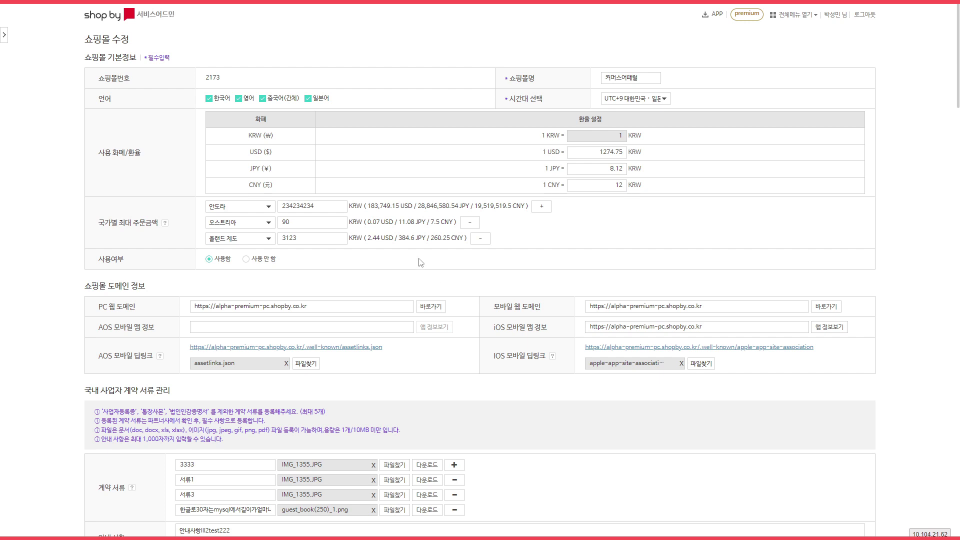
pyautogui.scroll(-2, 422, 263)
pyautogui.scroll(-2, 431, 236)
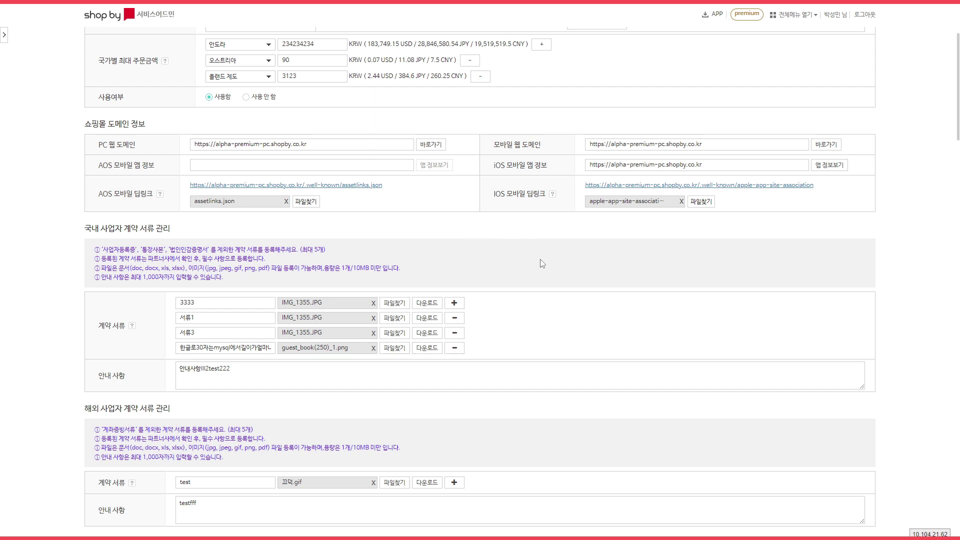
pyautogui.scroll(-2, 542, 263)
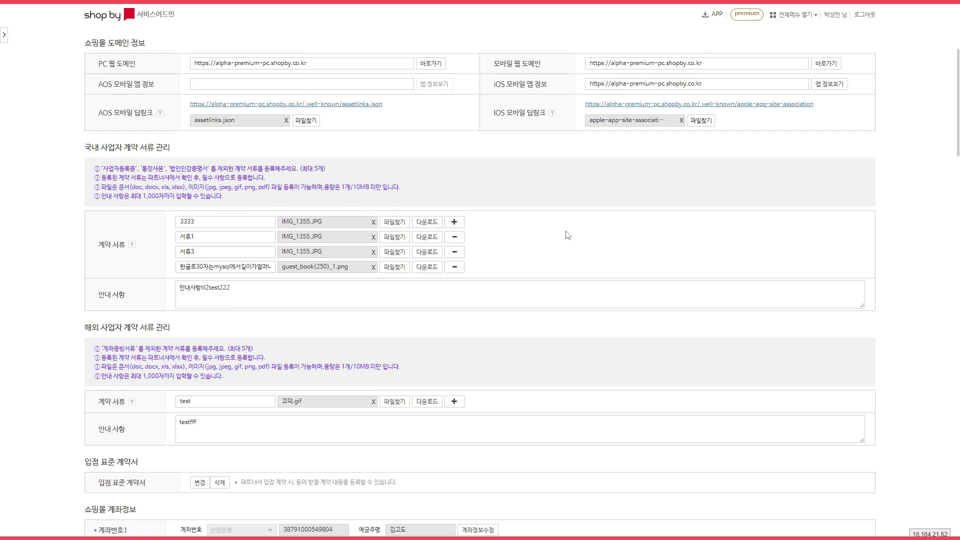
pyautogui.scroll(-2, 575, 240)
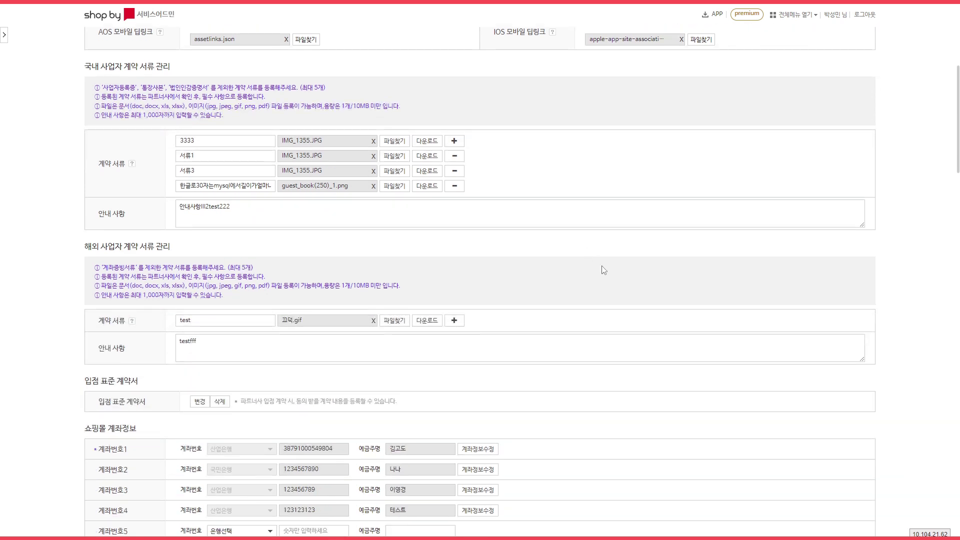
pyautogui.scroll(-3, 603, 250)
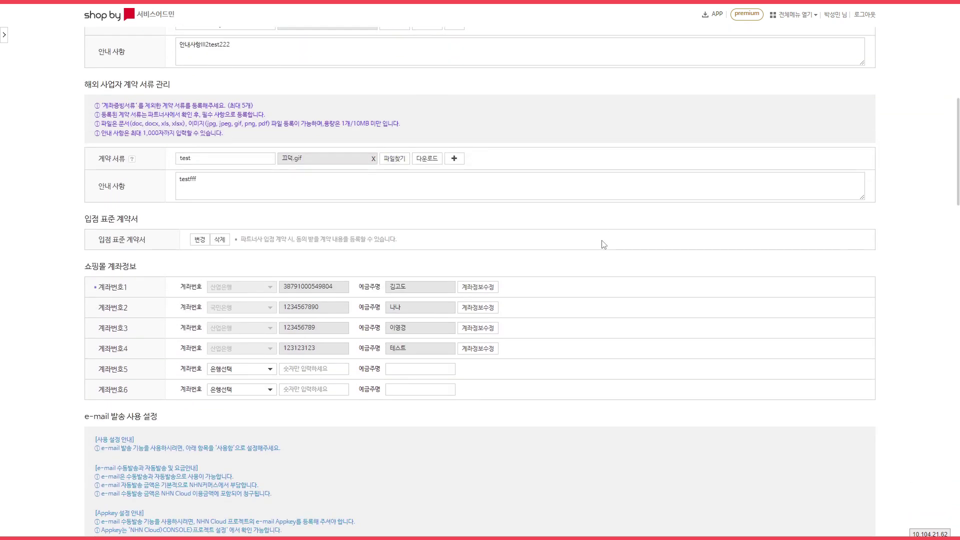
pyautogui.scroll(2, 603, 247)
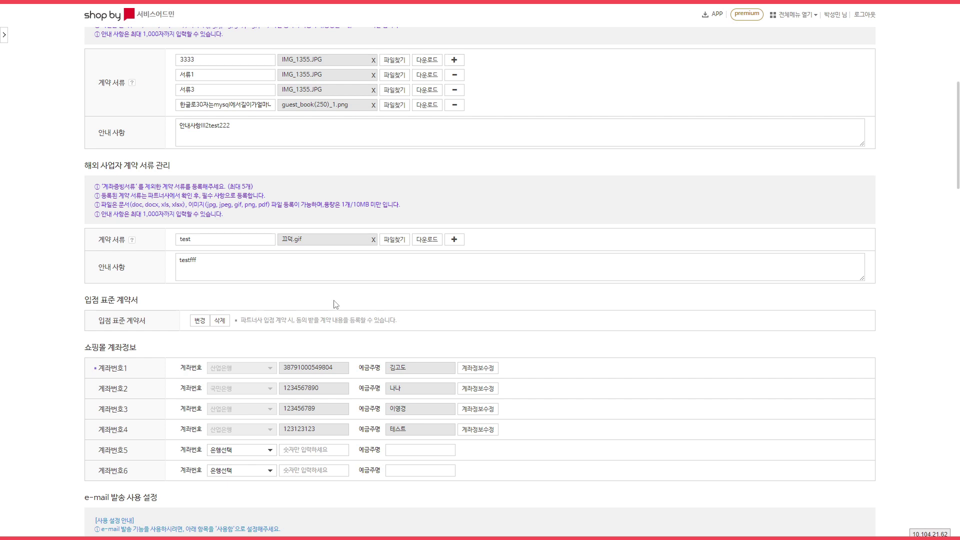
pyautogui.click(577, 273)
pyautogui.scroll(-2, 577, 275)
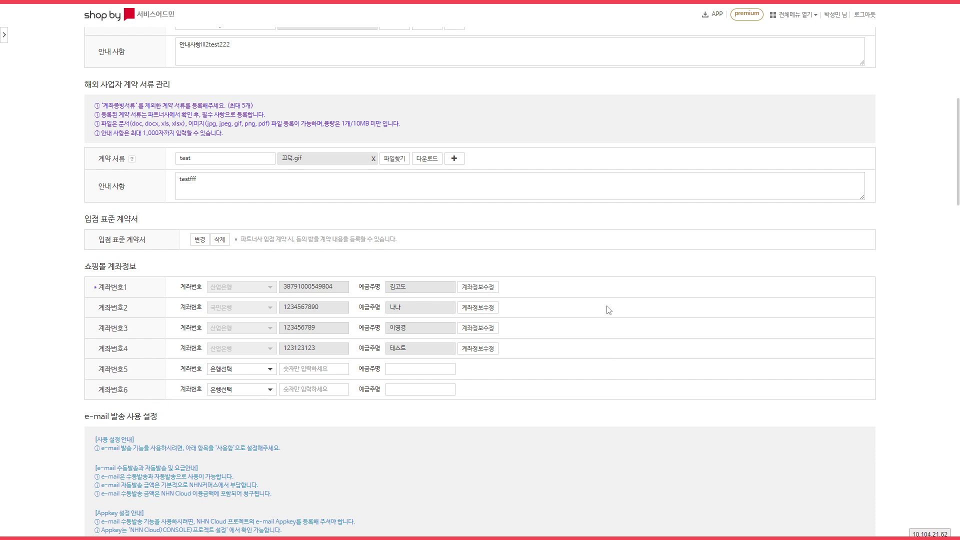
pyautogui.scroll(-3, 649, 280)
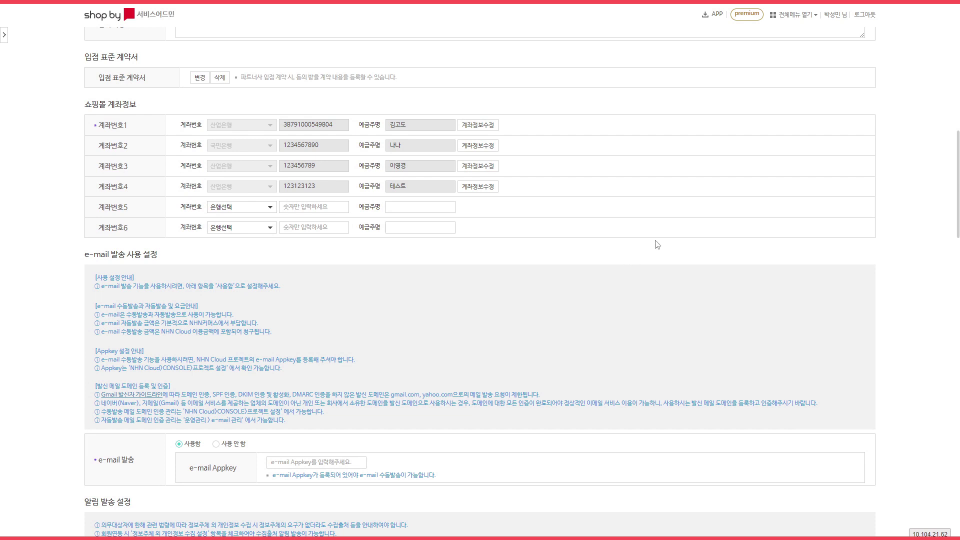
pyautogui.scroll(-3, 650, 242)
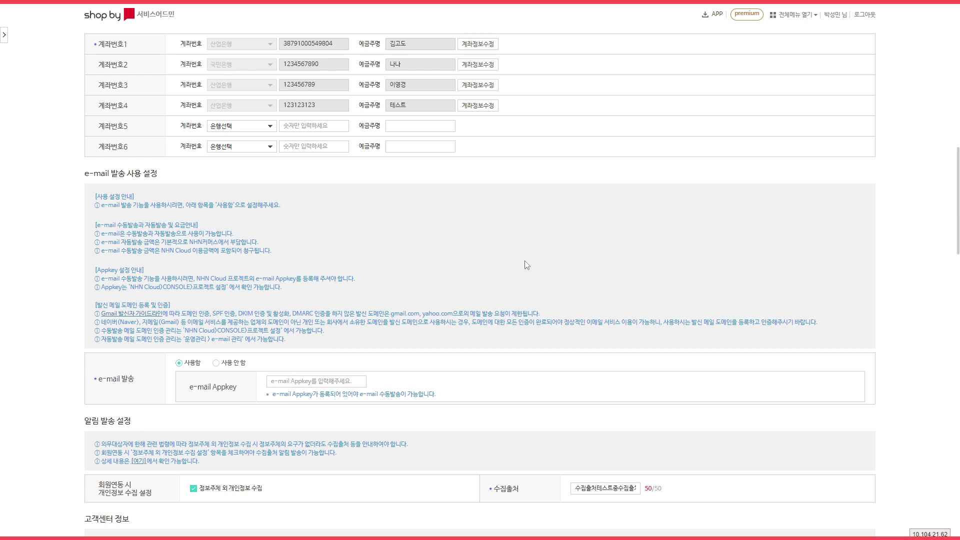
pyautogui.scroll(-2, 545, 254)
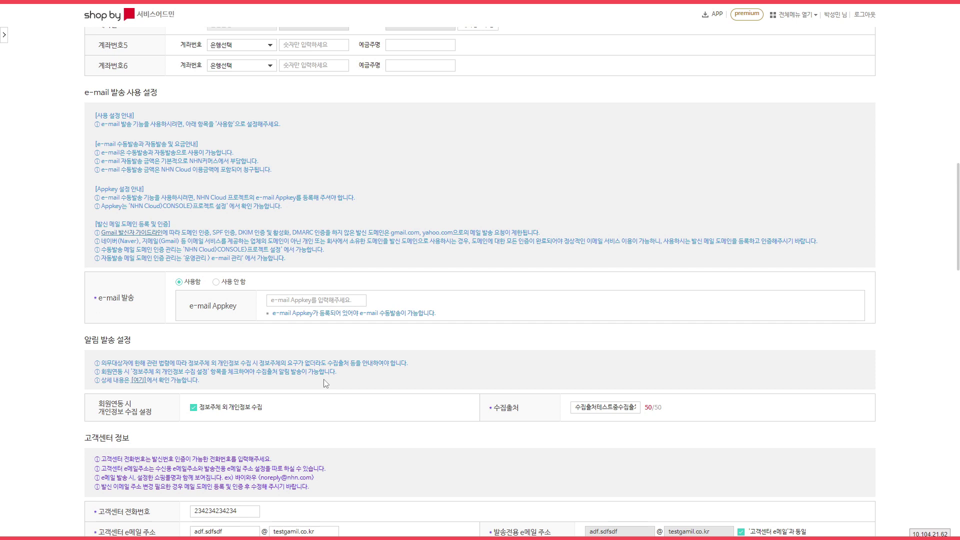
pyautogui.scroll(-2, 336, 382)
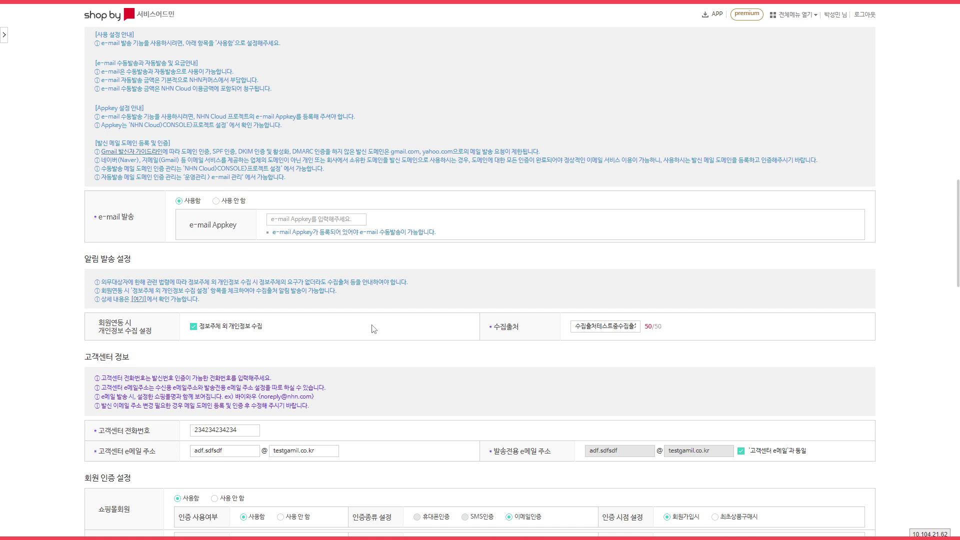
pyautogui.scroll(-2, 431, 298)
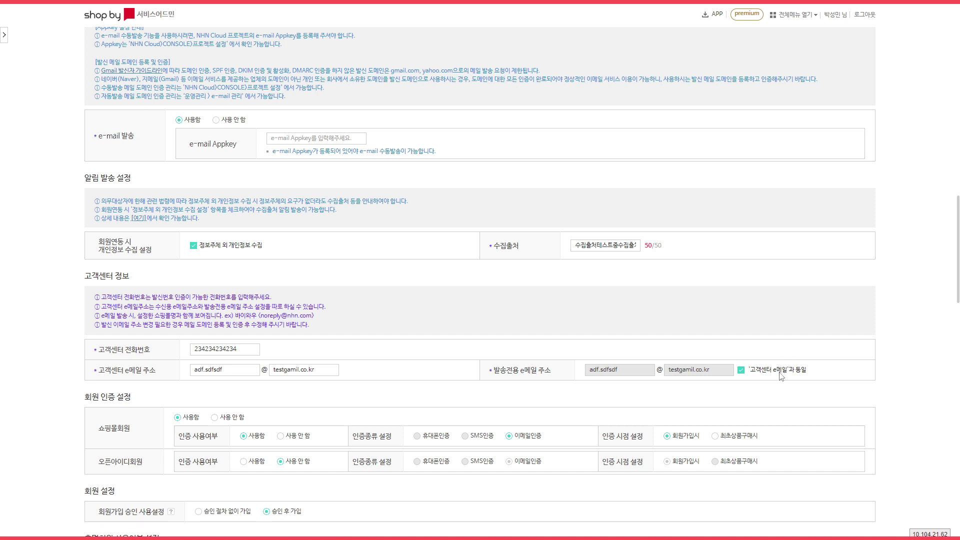
# Uncheck '고객센터 e메일과 동일' so the sender e-mail fields are empty for separate entry.
pyautogui.click(741, 372)
pyautogui.click(621, 370)
pyautogui.click(629, 300)
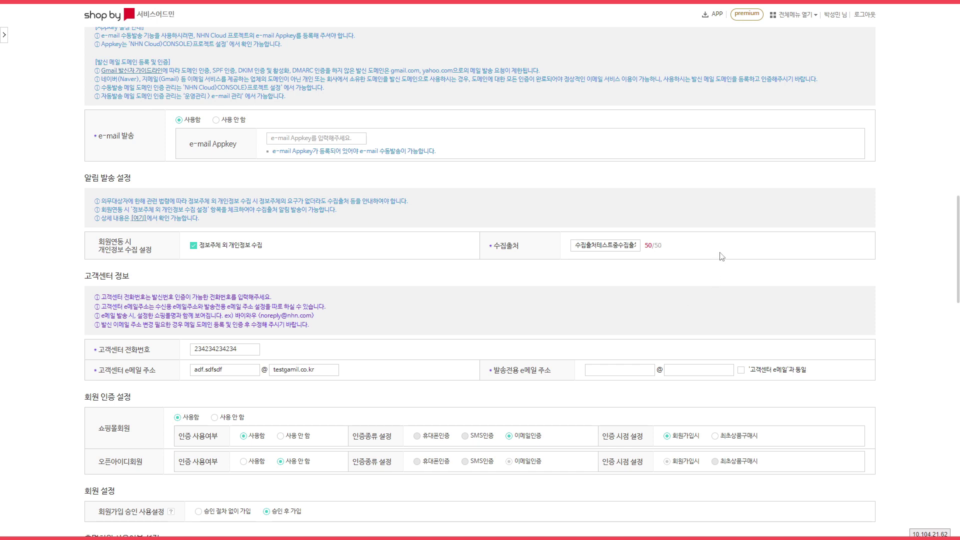
pyautogui.scroll(-2, 722, 256)
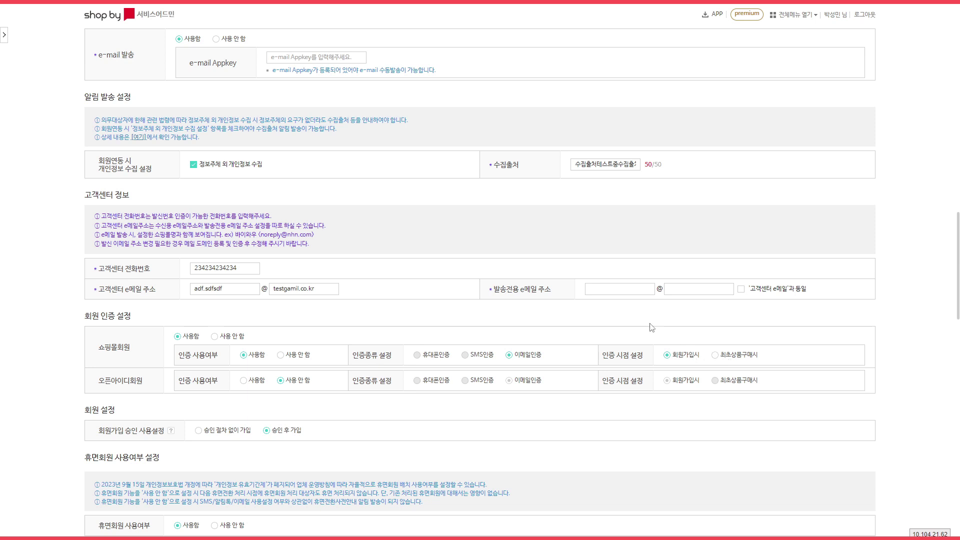
# Set member signup to '승인 절차 없이 가입' and dormant-member use to '사용 안 함'.
pyautogui.scroll(-2, 632, 330)
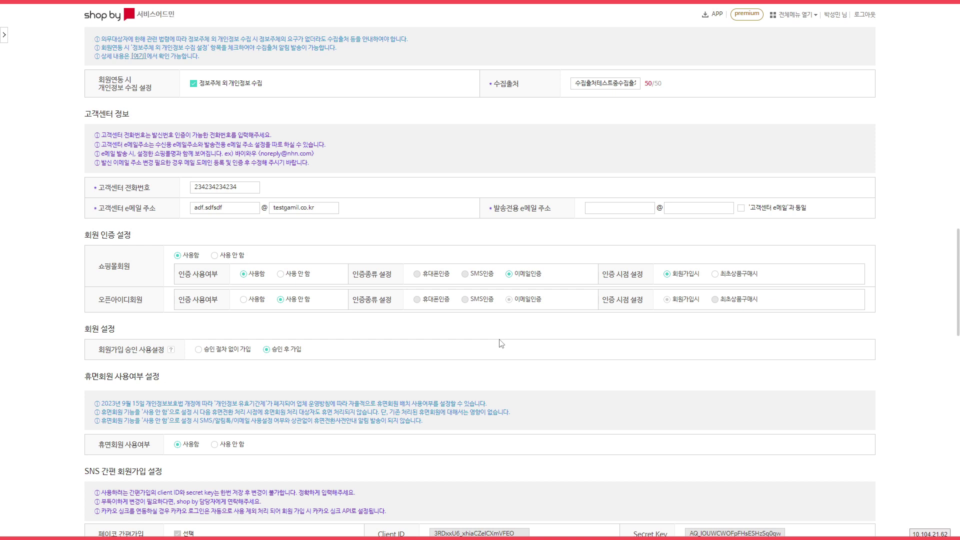
pyautogui.scroll(-2, 502, 331)
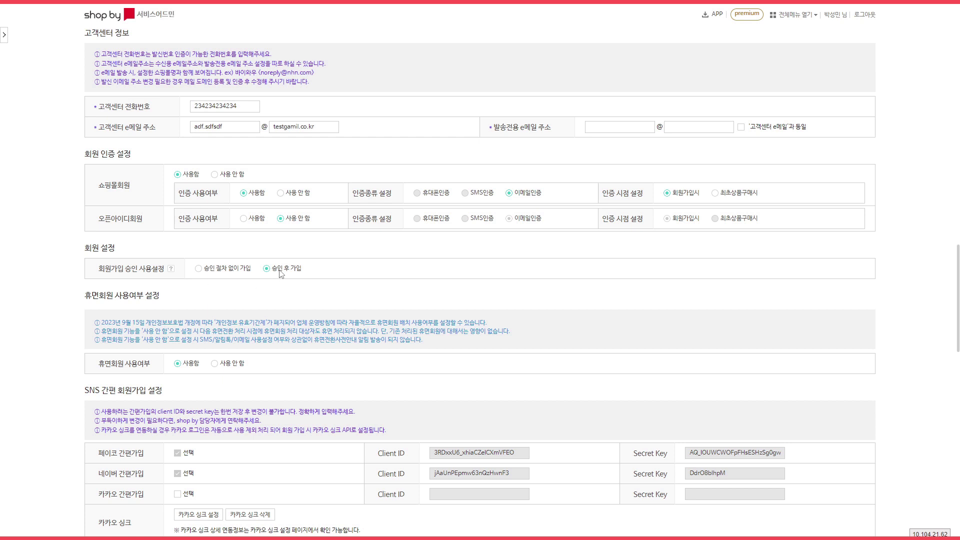
pyautogui.click(226, 271)
pyautogui.scroll(-2, 411, 270)
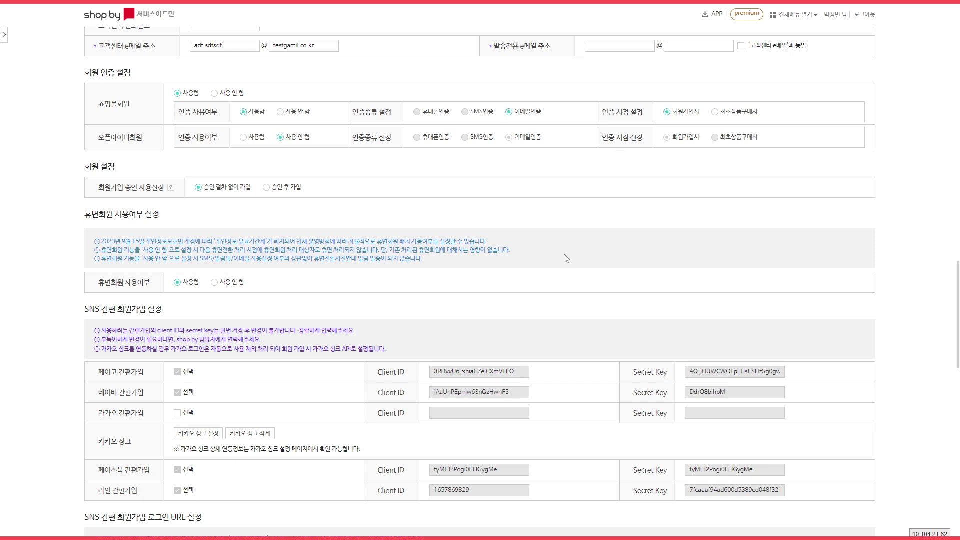
pyautogui.click(215, 283)
pyautogui.scroll(-2, 641, 240)
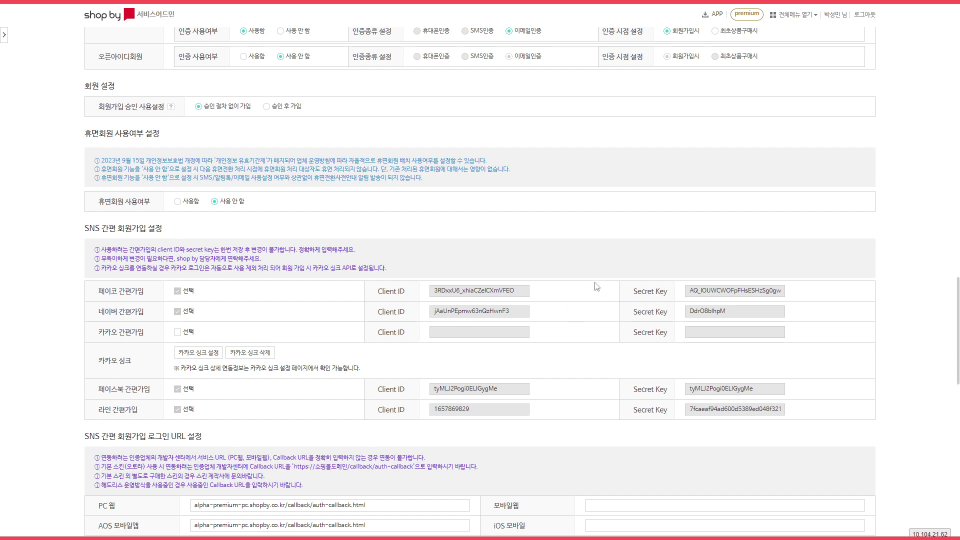
pyautogui.scroll(-3, 602, 207)
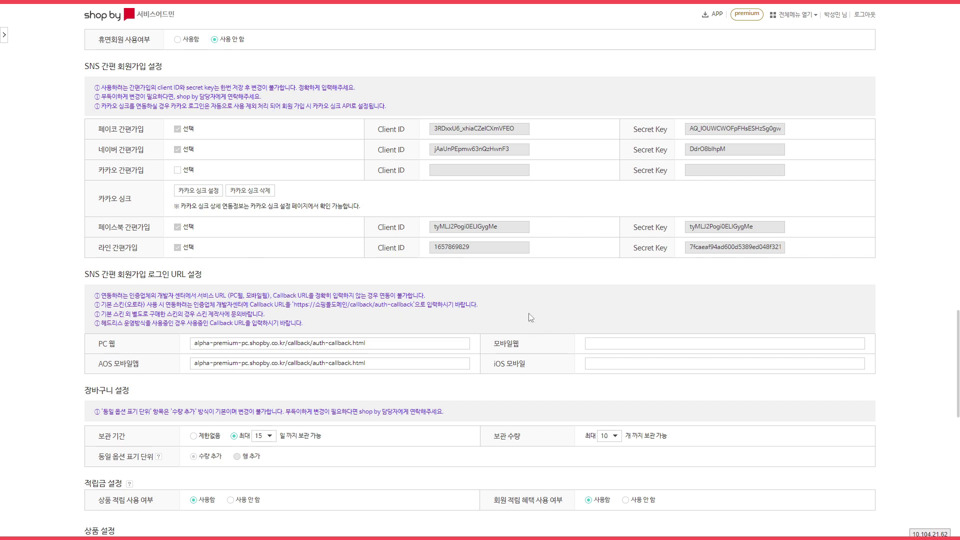
pyautogui.scroll(-2, 500, 298)
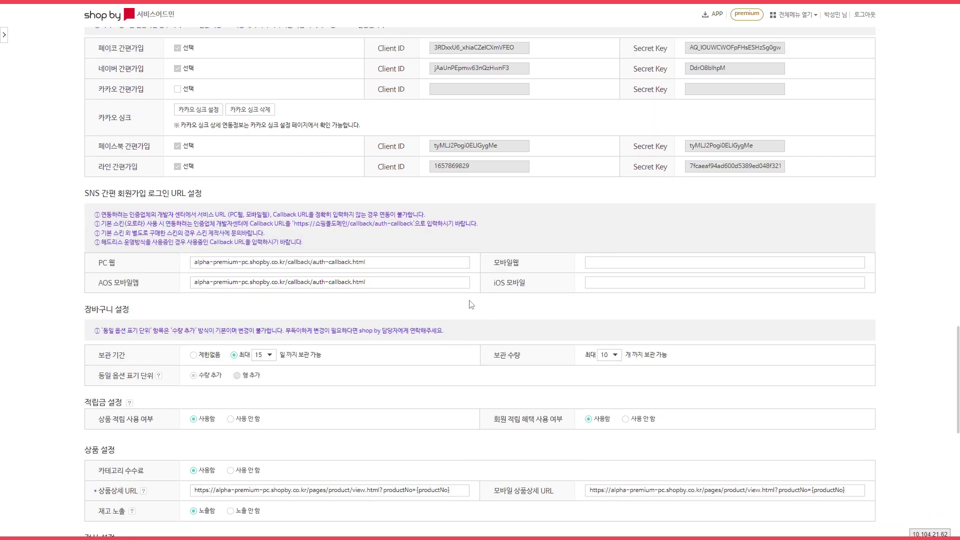
pyautogui.scroll(-2, 470, 304)
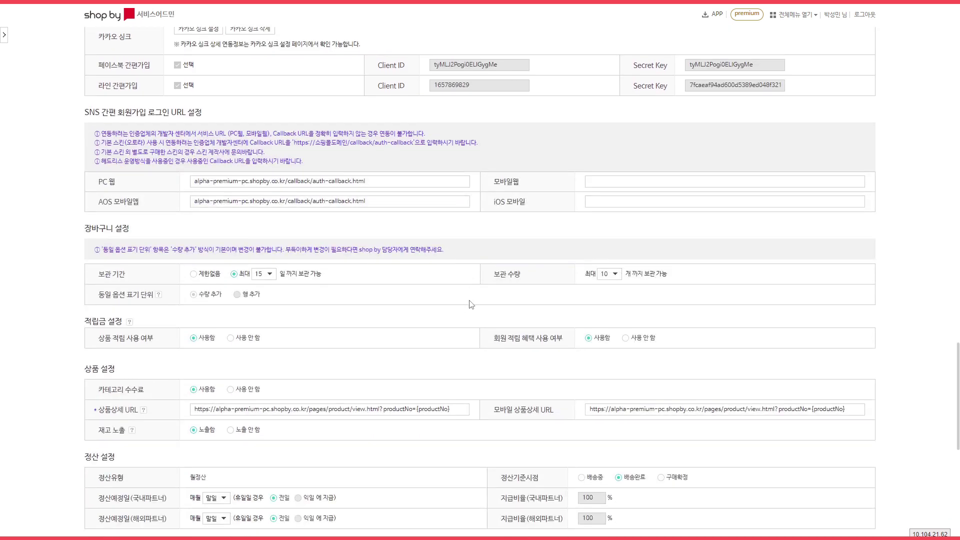
pyautogui.click(194, 275)
pyautogui.click(233, 275)
pyautogui.click(260, 282)
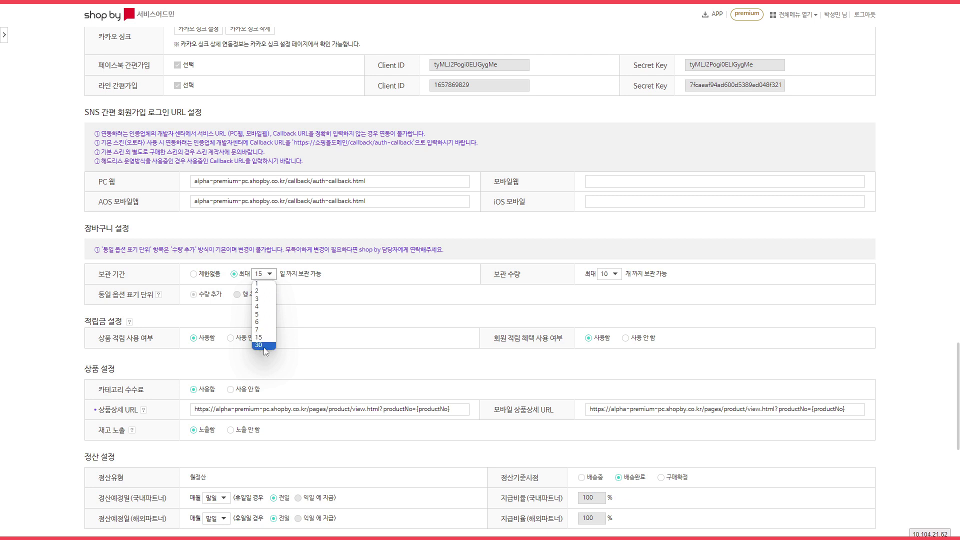
pyautogui.click(376, 280)
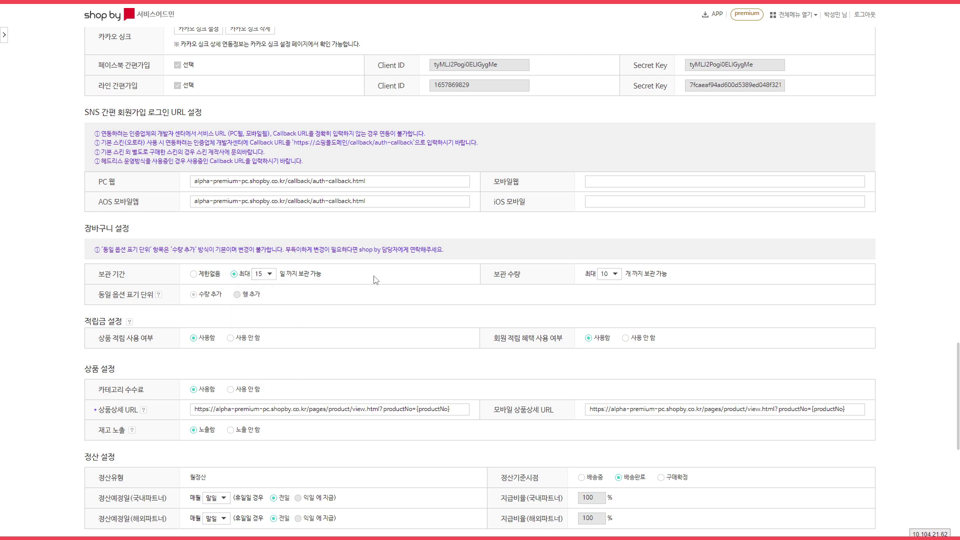
pyautogui.click(611, 278)
pyautogui.scroll(-2, 419, 357)
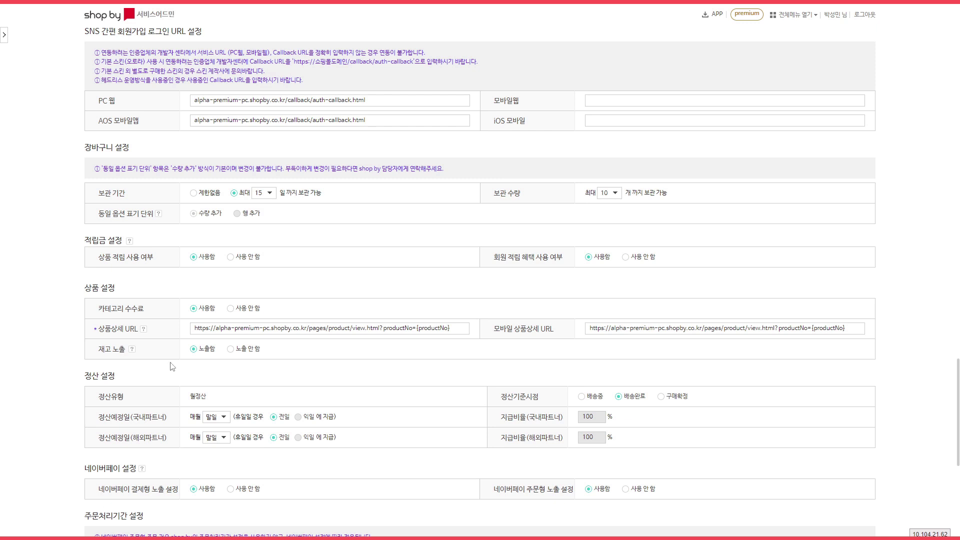
pyautogui.click(144, 330)
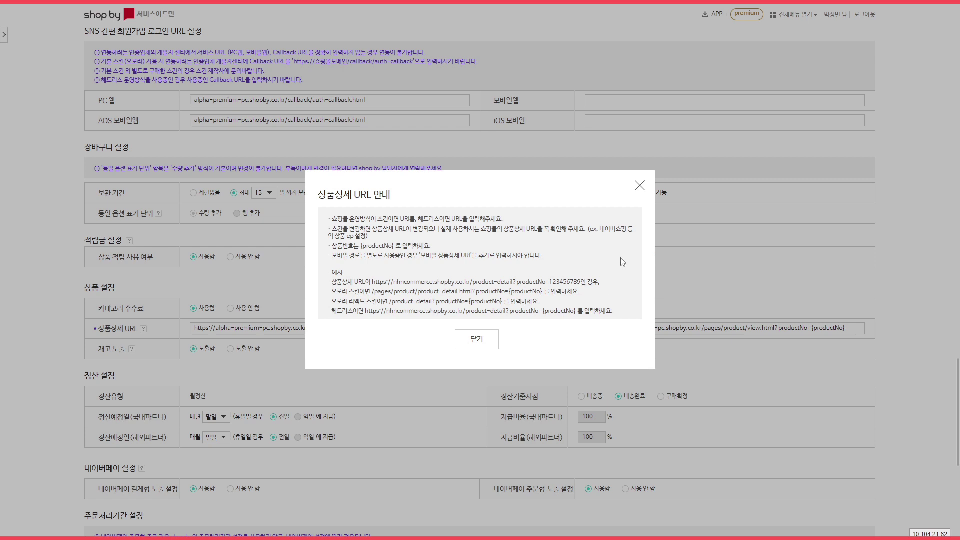
pyautogui.click(477, 342)
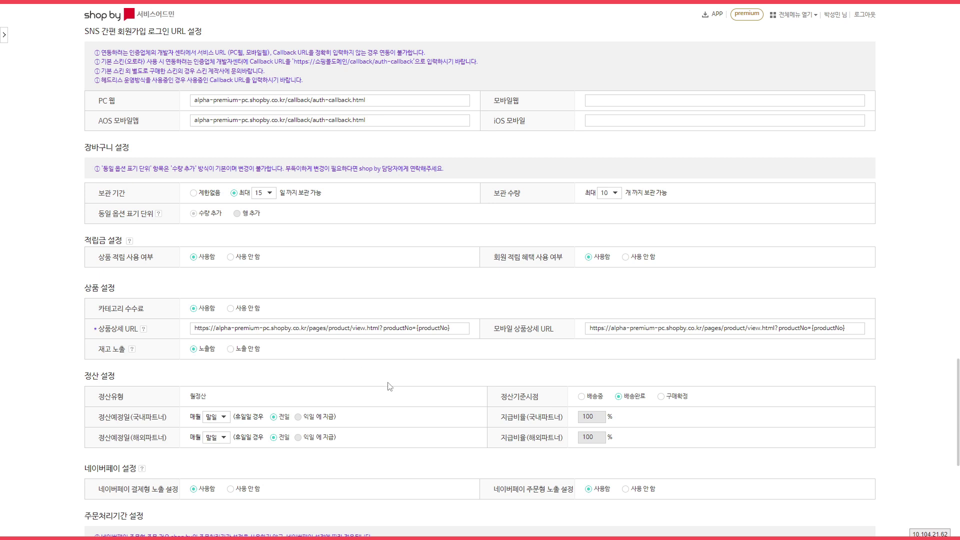
pyautogui.scroll(-1, 439, 360)
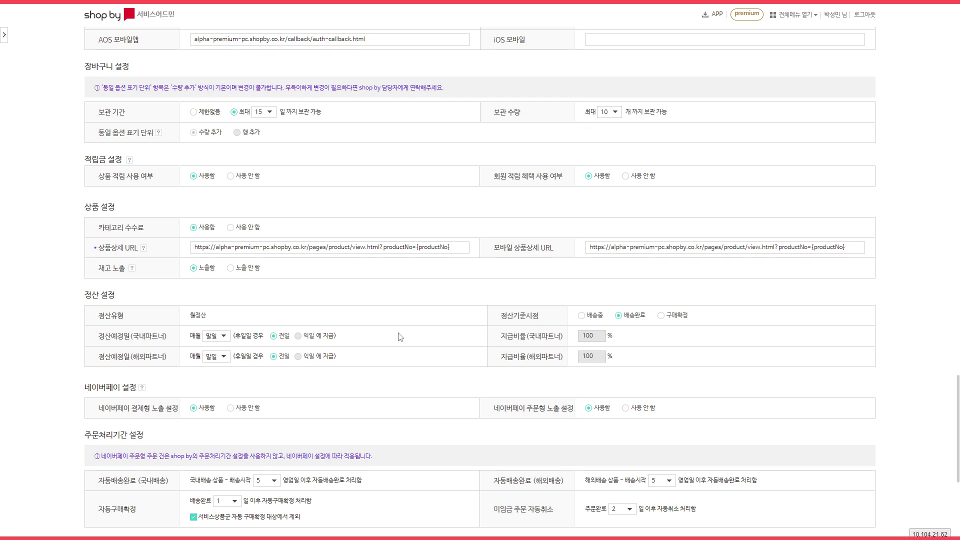
pyautogui.click(217, 337)
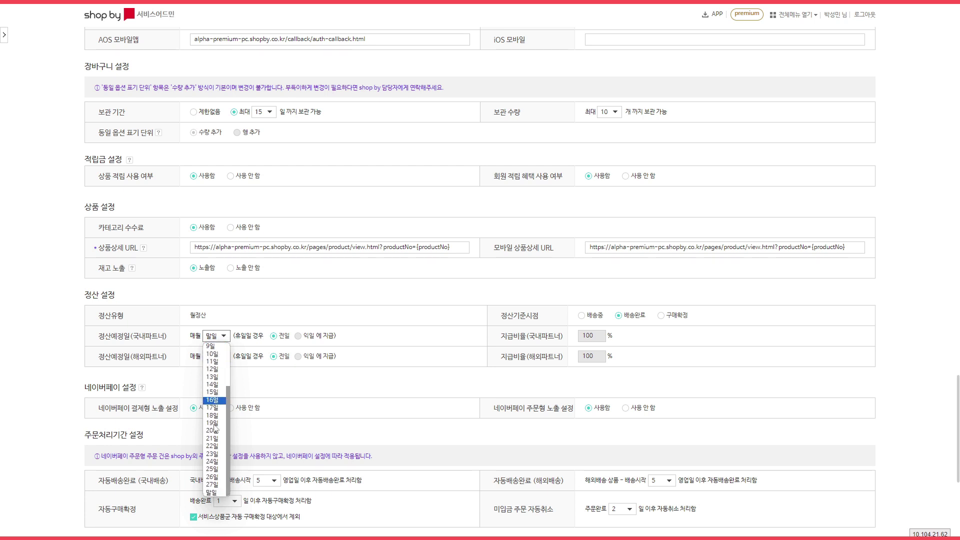
pyautogui.click(424, 343)
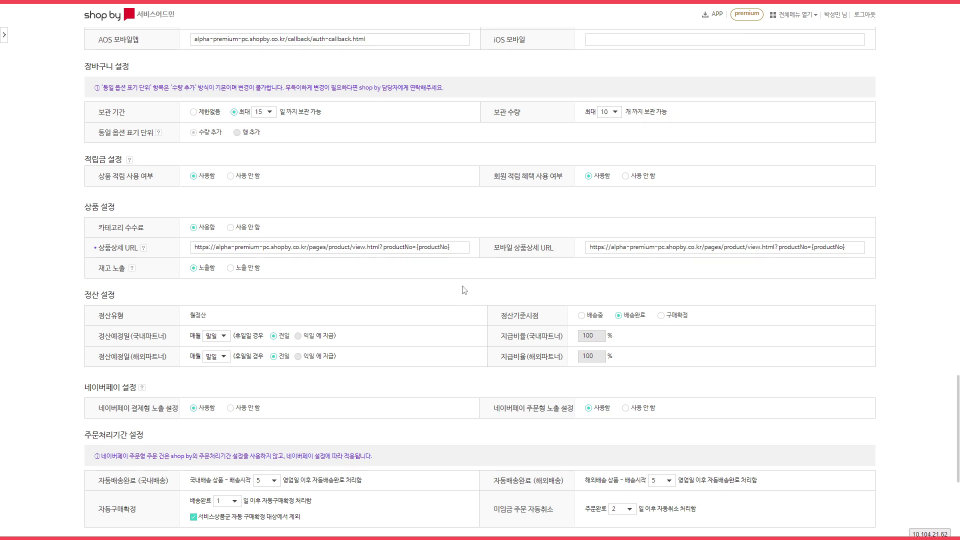
pyautogui.scroll(-2, 464, 285)
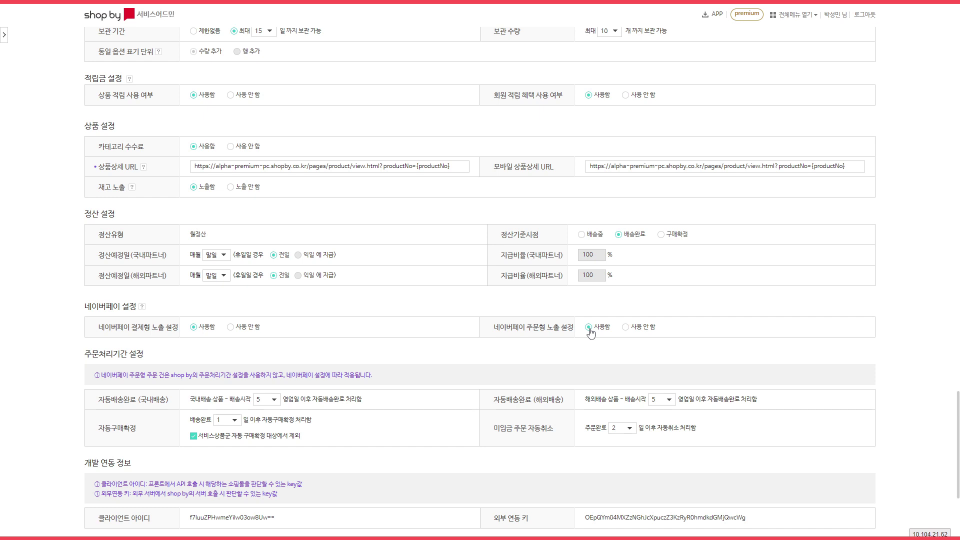
pyautogui.click(142, 307)
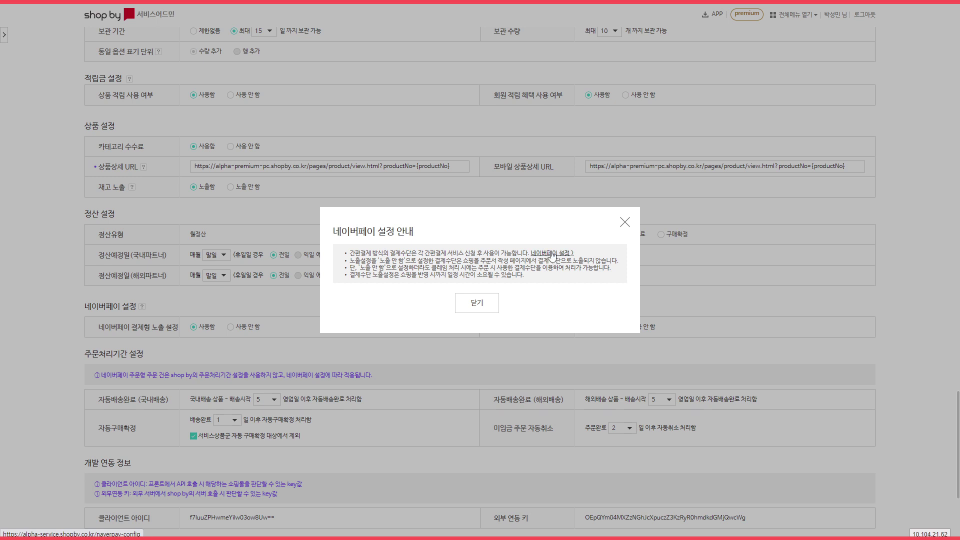
pyautogui.click(477, 305)
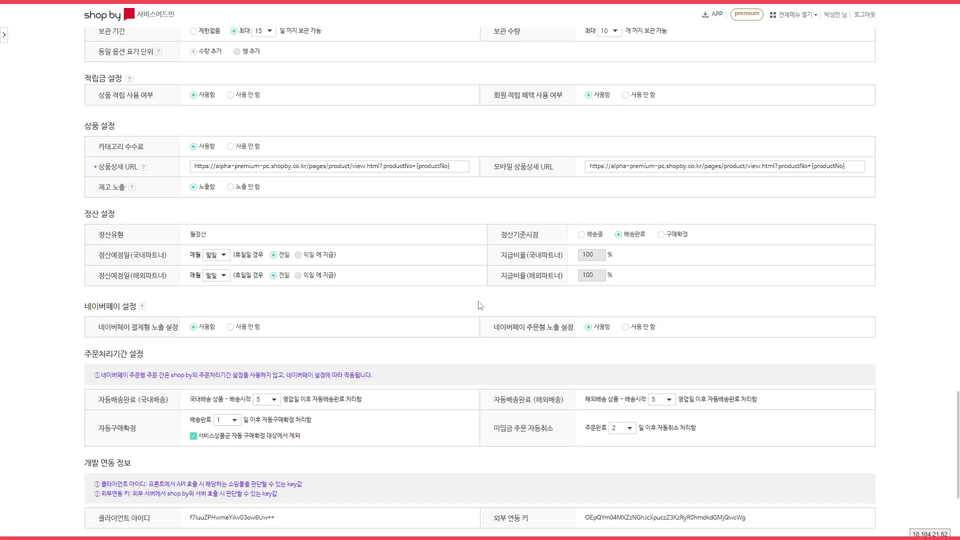
pyautogui.scroll(-2, 453, 237)
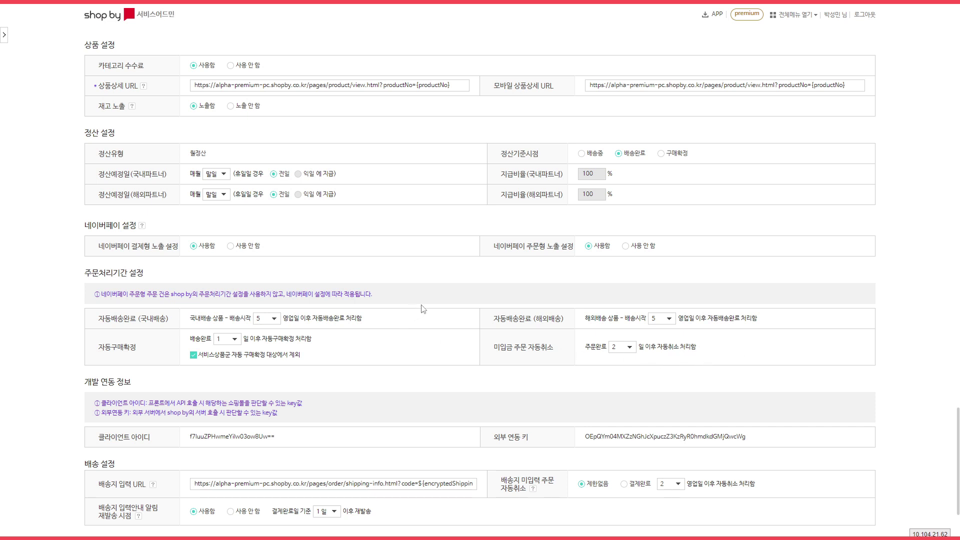
pyautogui.scroll(-2, 427, 297)
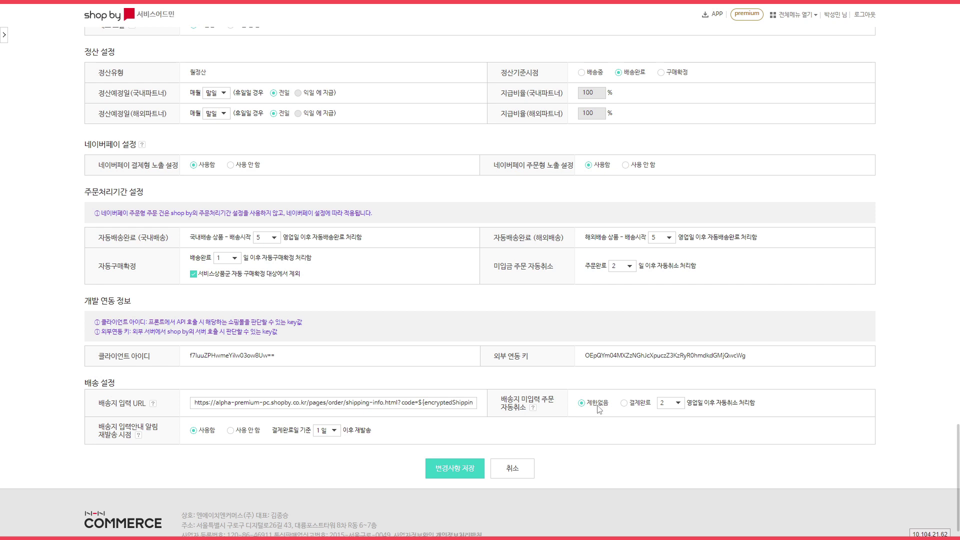
# Auto-cancel address-missing orders 30 days after payment, keeping the notification resend at 1일.
pyautogui.click(624, 403)
pyautogui.scroll(-1, 670, 403)
pyautogui.click(670, 363)
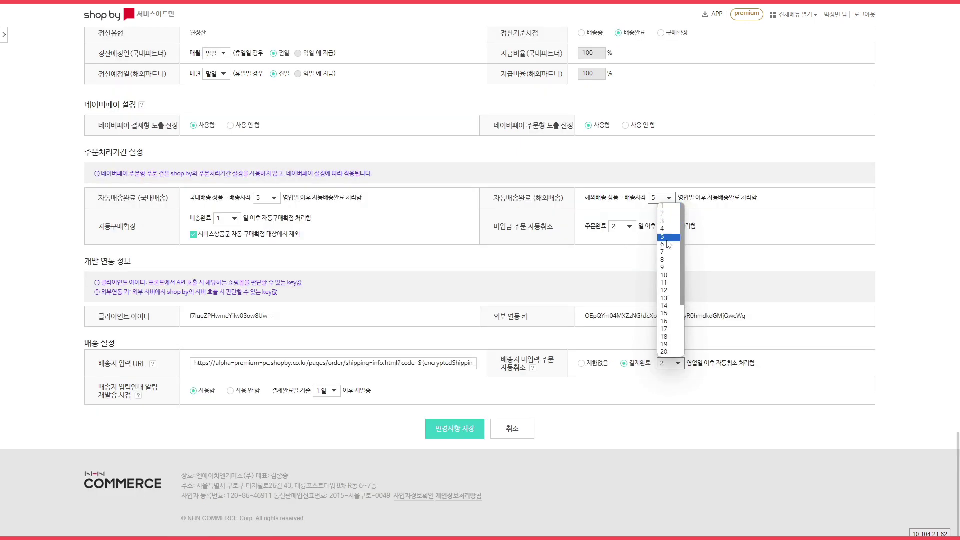
pyautogui.scroll(-3, 666, 345)
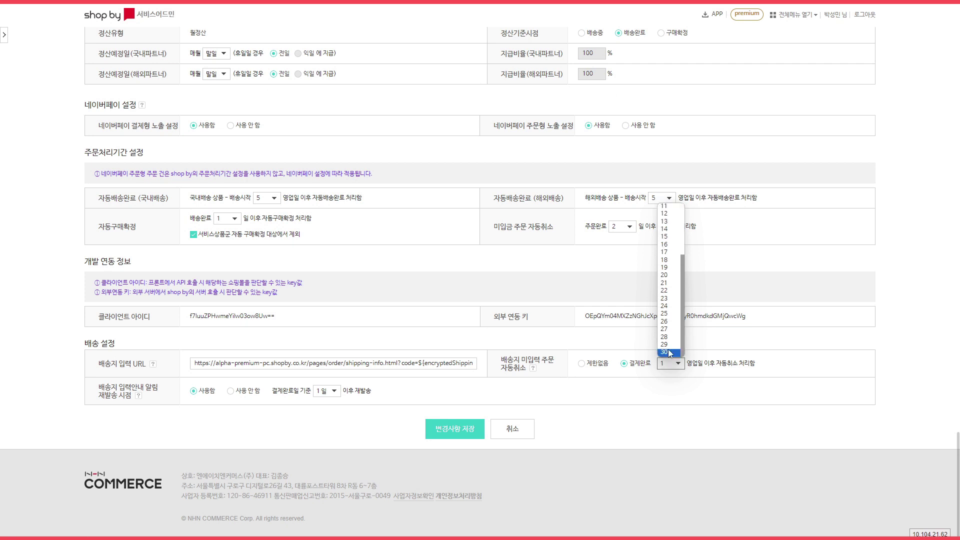
pyautogui.click(669, 352)
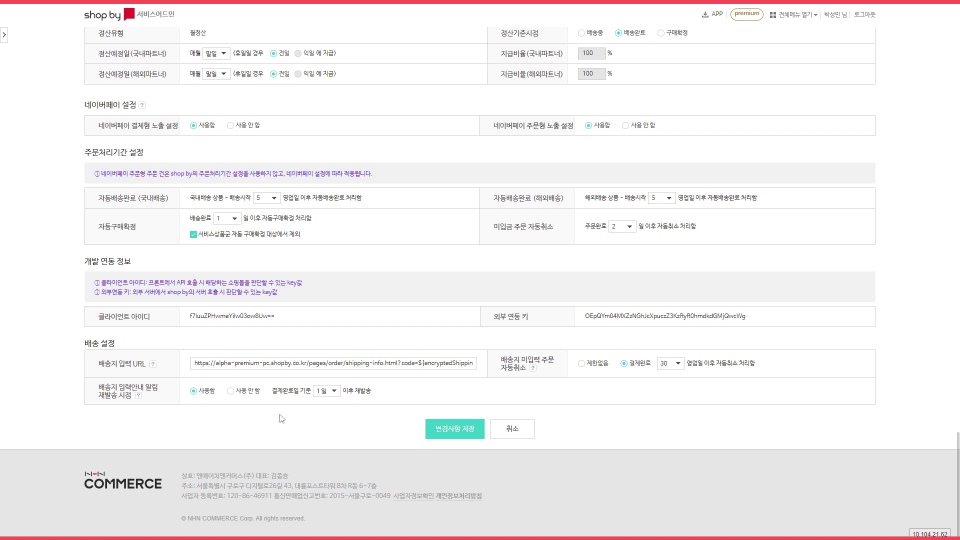
pyautogui.click(330, 392)
pyautogui.scroll(-4, 327, 382)
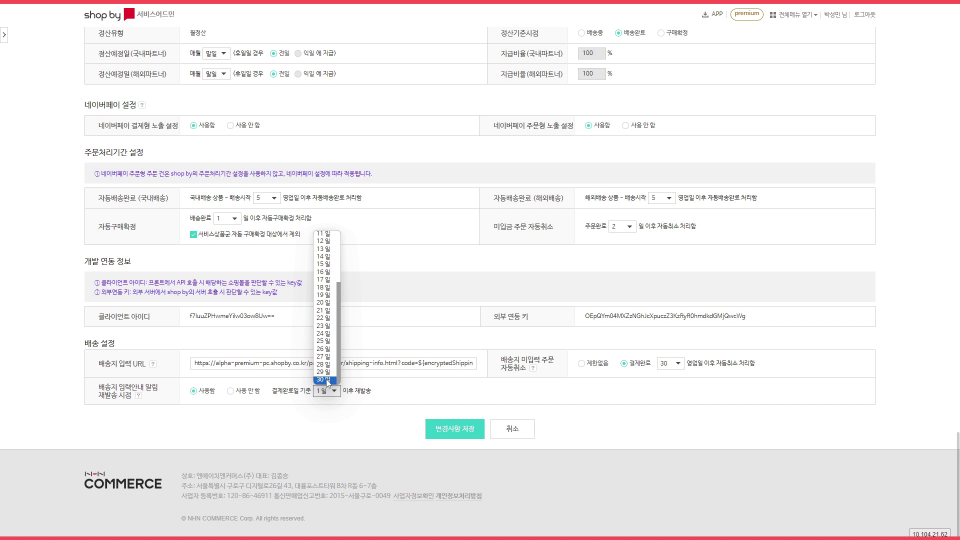
pyautogui.click(329, 424)
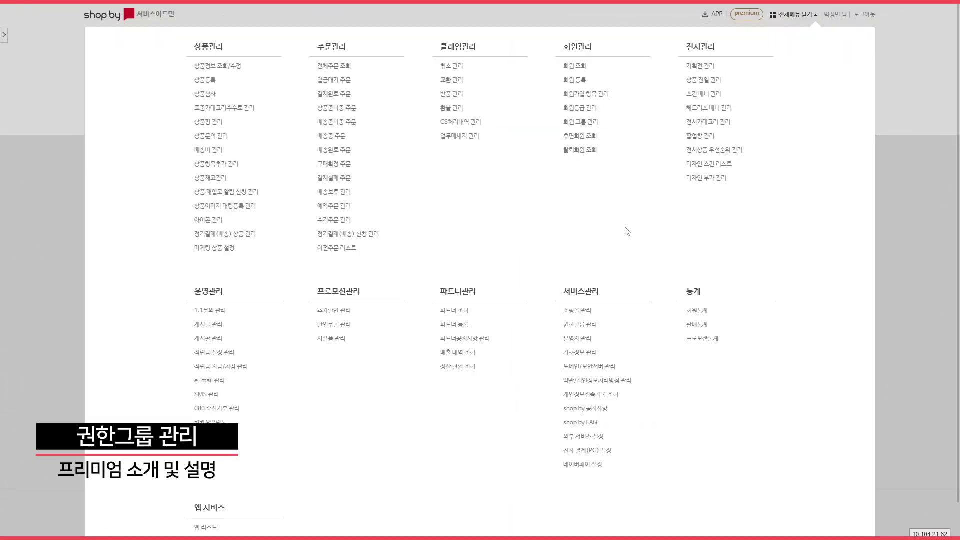
# Open a blank 신규 권한그룹 등록 form from 권한그룹 관리.
pyautogui.click(575, 332)
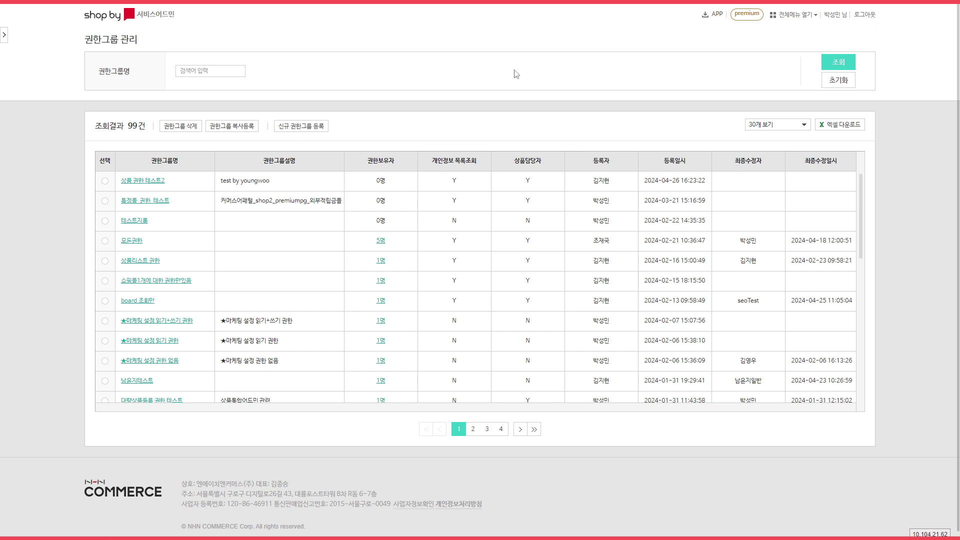
pyautogui.click(303, 127)
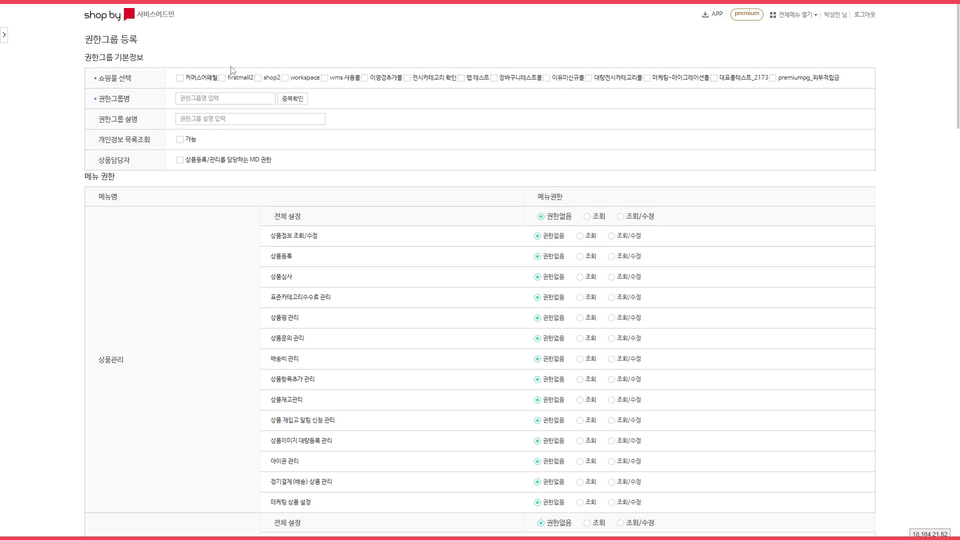
# Name the group 샵바이상품관리 for 커머스어패럴, pass 중복확인, and enable 개인정보 목록조회 and MD.
pyautogui.click(181, 79)
pyautogui.click(220, 100)
pyautogui.write('샵바이상품관리')
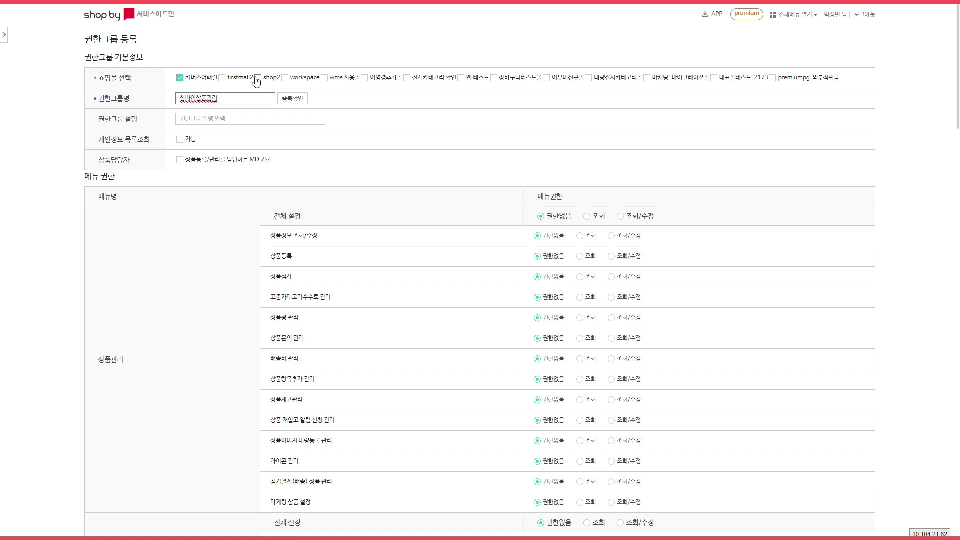
pyautogui.click(288, 100)
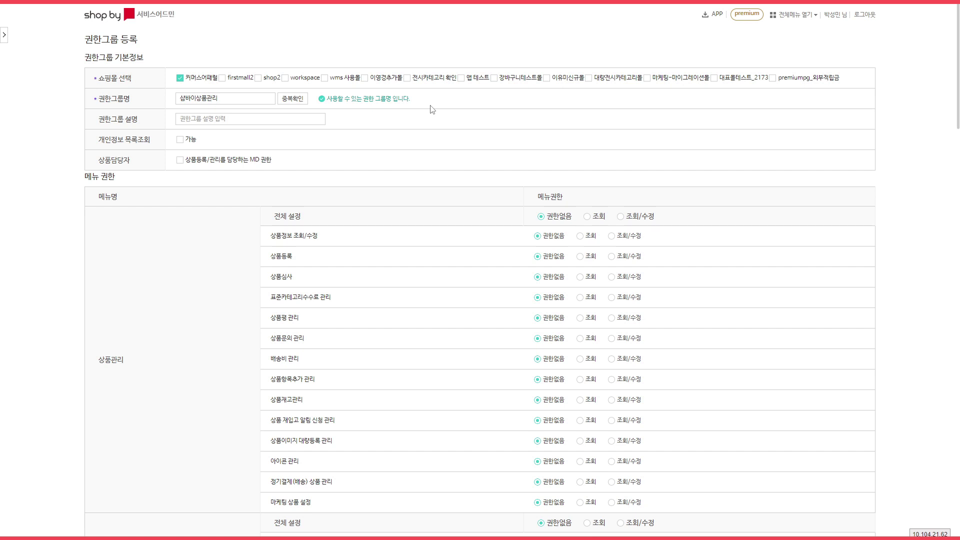
pyautogui.click(248, 116)
pyautogui.click(410, 141)
pyautogui.click(180, 142)
pyautogui.click(179, 160)
# Grant 조회/수정 on all 상품관리 menus, including 상품문의 관리 and 배송비 관리.
pyautogui.click(646, 220)
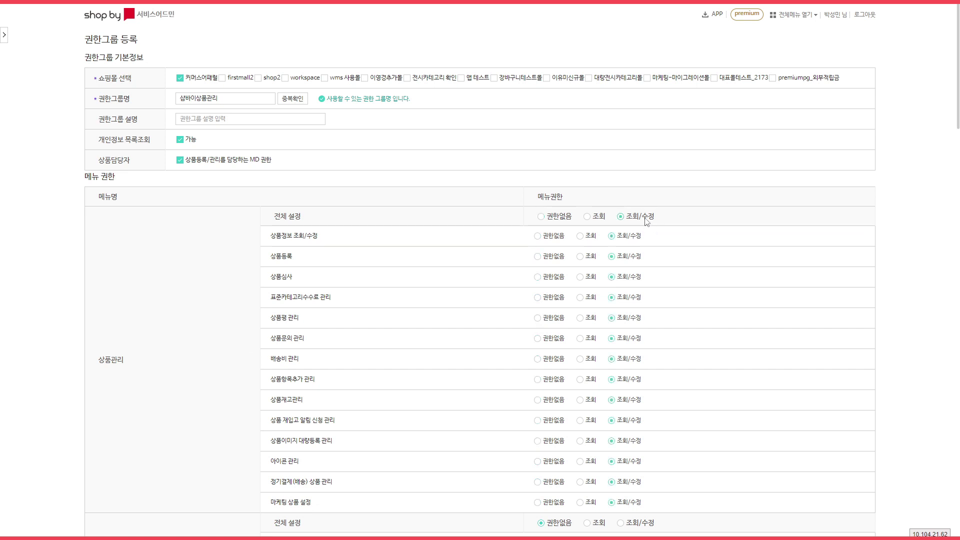
pyautogui.scroll(-2, 690, 214)
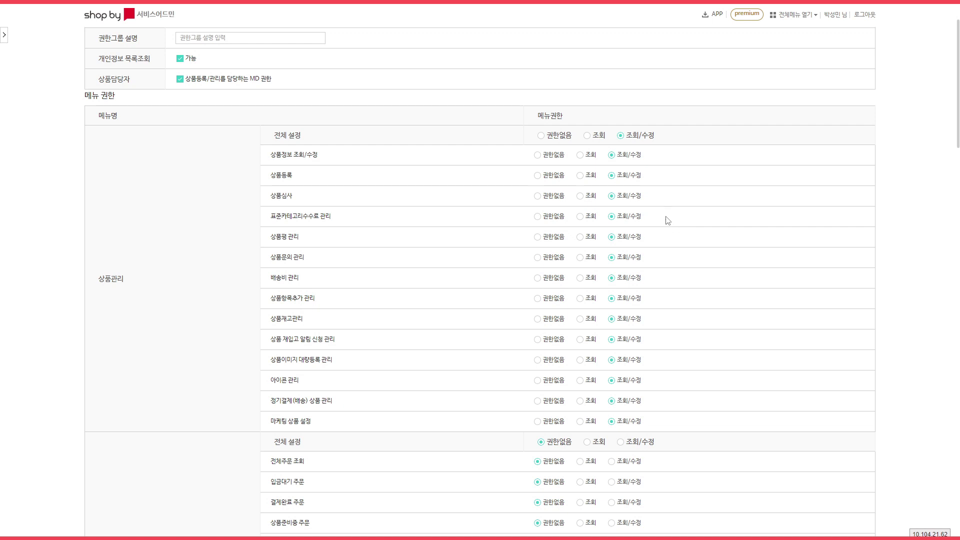
pyautogui.click(537, 257)
pyautogui.click(537, 278)
pyautogui.click(579, 257)
pyautogui.click(580, 278)
pyautogui.click(611, 257)
pyautogui.click(611, 278)
pyautogui.scroll(-3, 790, 258)
pyautogui.scroll(-2, 790, 257)
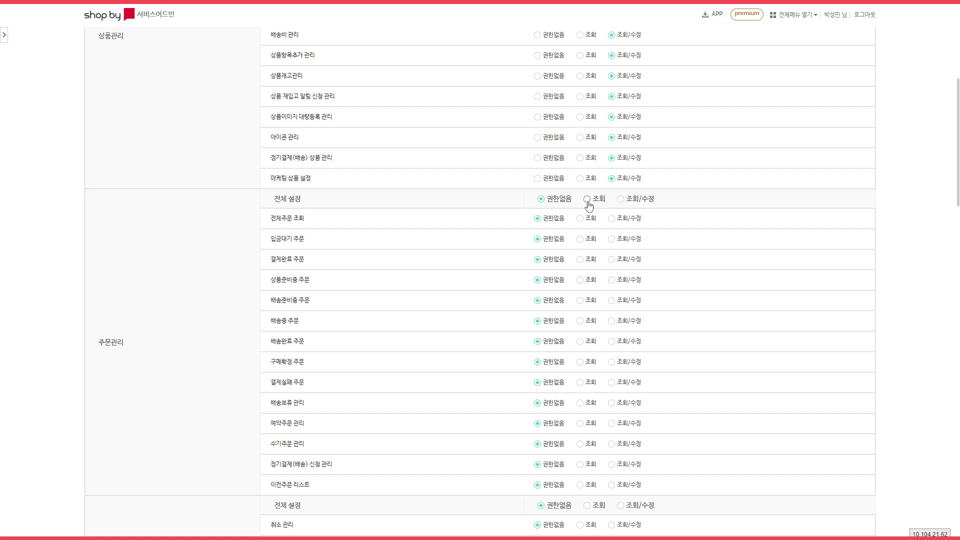
pyautogui.scroll(-3, 756, 215)
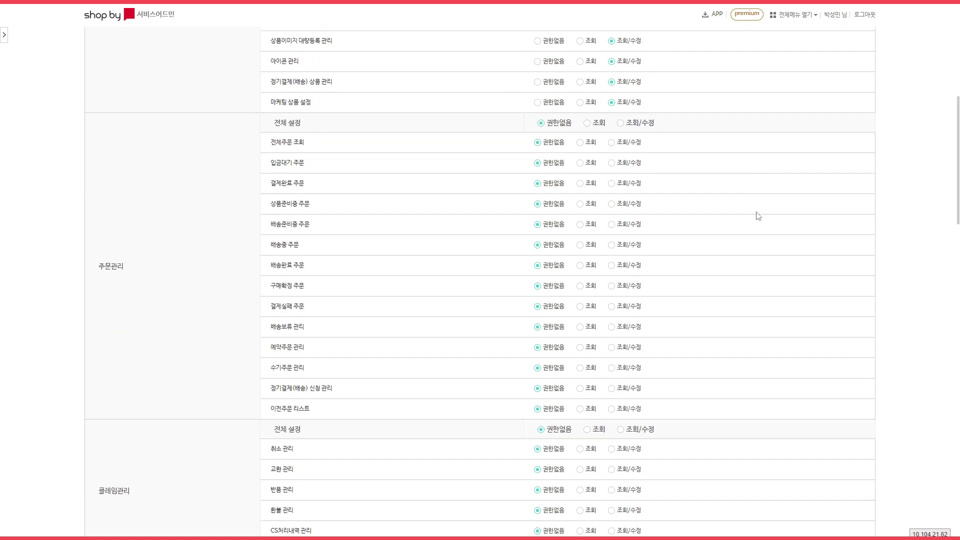
# Grant 조회/수정 on all 클레임관리, 주문관리 and 회원관리 menus.
pyautogui.click(633, 347)
pyautogui.scroll(2, 671, 157)
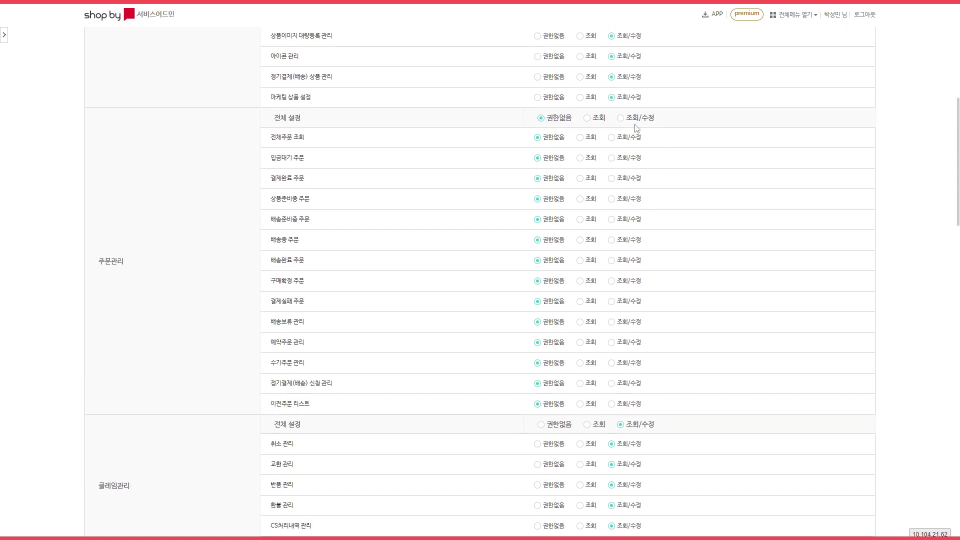
pyautogui.click(621, 115)
pyautogui.scroll(-3, 729, 228)
pyautogui.scroll(-4, 728, 227)
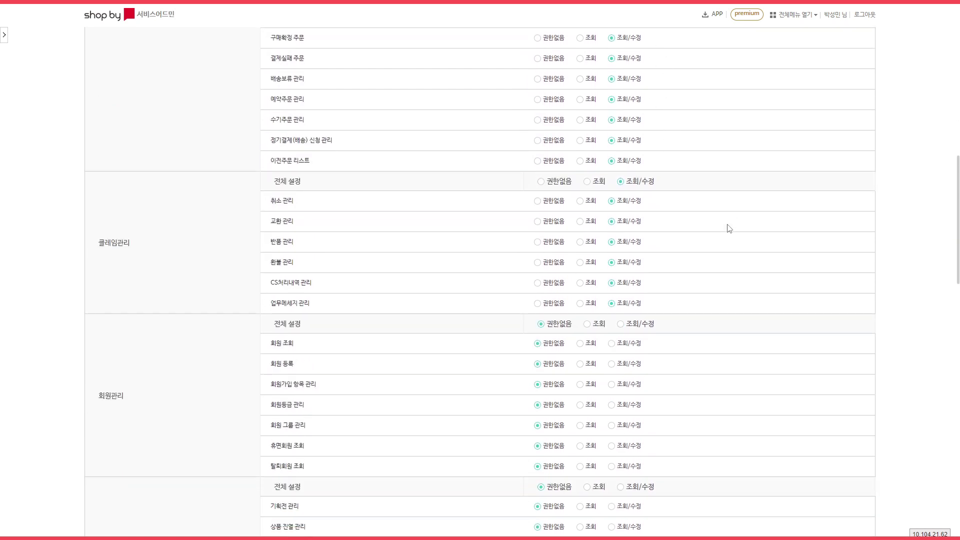
pyautogui.click(635, 244)
# Grant 조회/수정 on all 전시관리, 운영관리, 프로모션관리, 파트너관리 and 통계 menus.
pyautogui.scroll(-3, 713, 248)
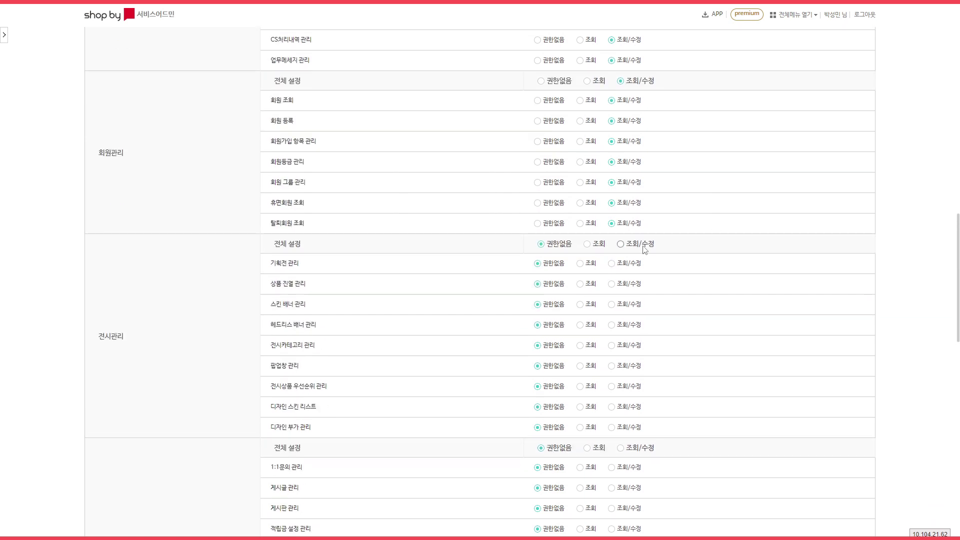
pyautogui.click(639, 246)
pyautogui.scroll(-5, 728, 253)
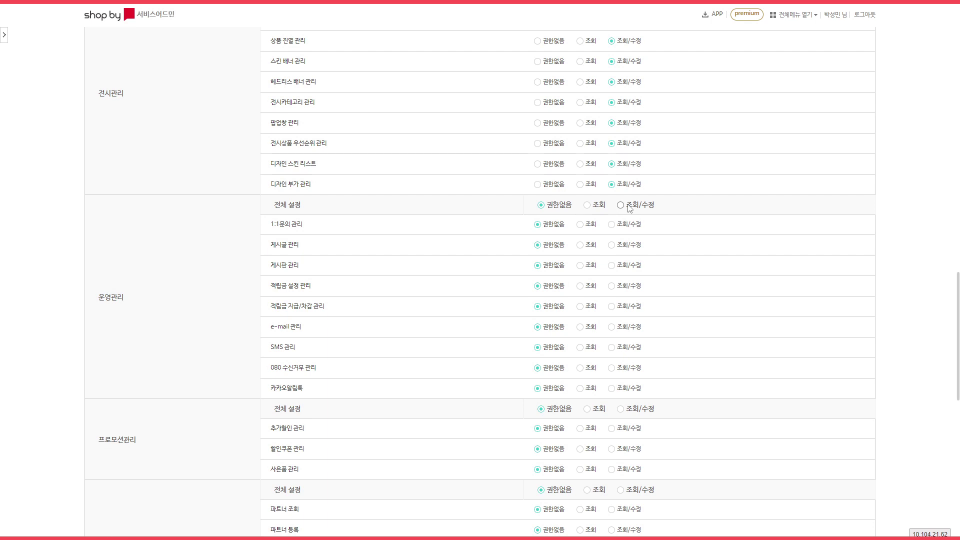
pyautogui.click(628, 208)
pyautogui.scroll(-3, 735, 229)
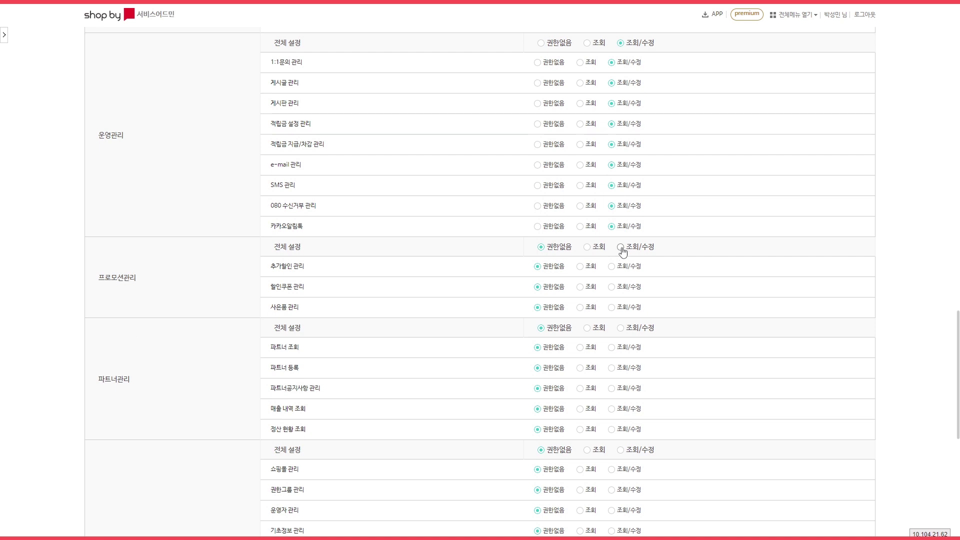
pyautogui.click(622, 247)
pyautogui.scroll(-2, 733, 250)
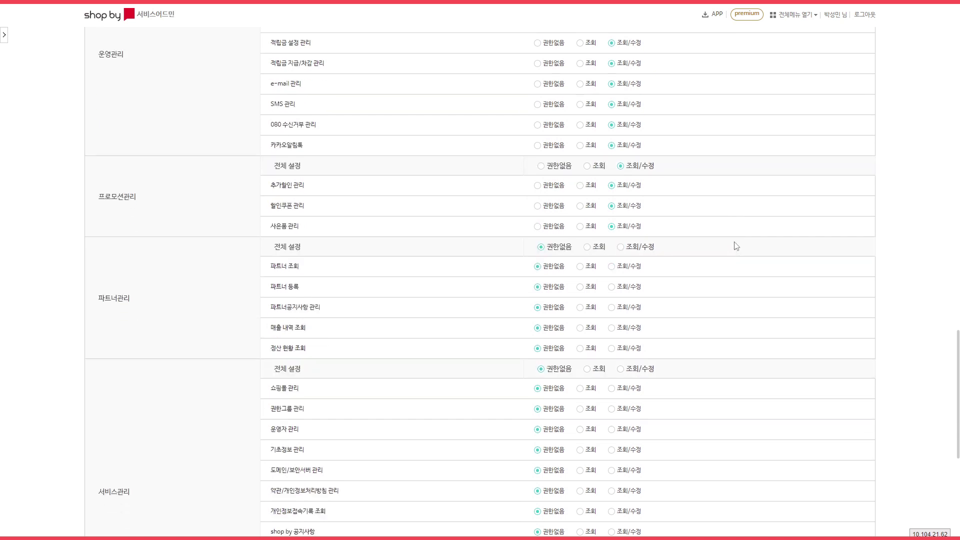
pyautogui.click(621, 247)
pyautogui.scroll(-3, 766, 243)
pyautogui.scroll(-1, 768, 245)
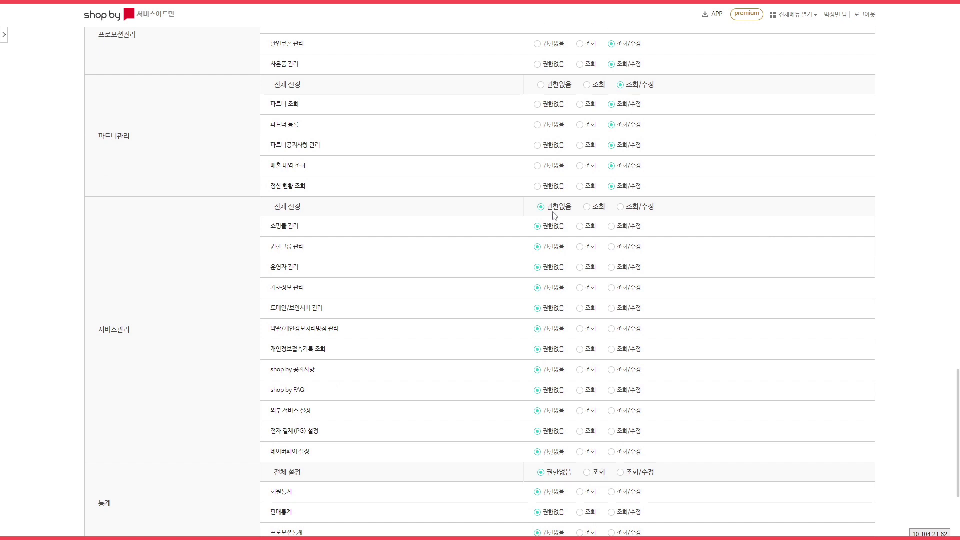
pyautogui.scroll(-4, 764, 235)
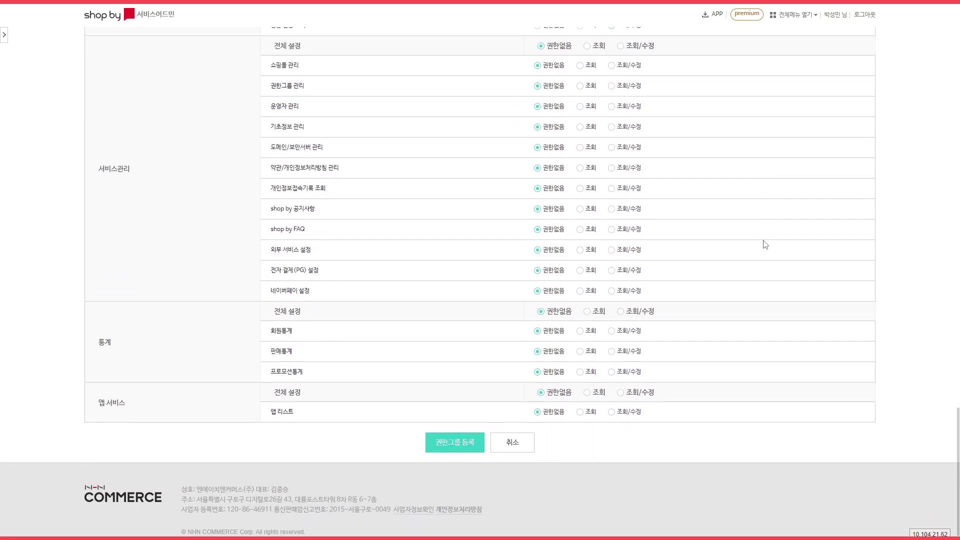
pyautogui.click(621, 311)
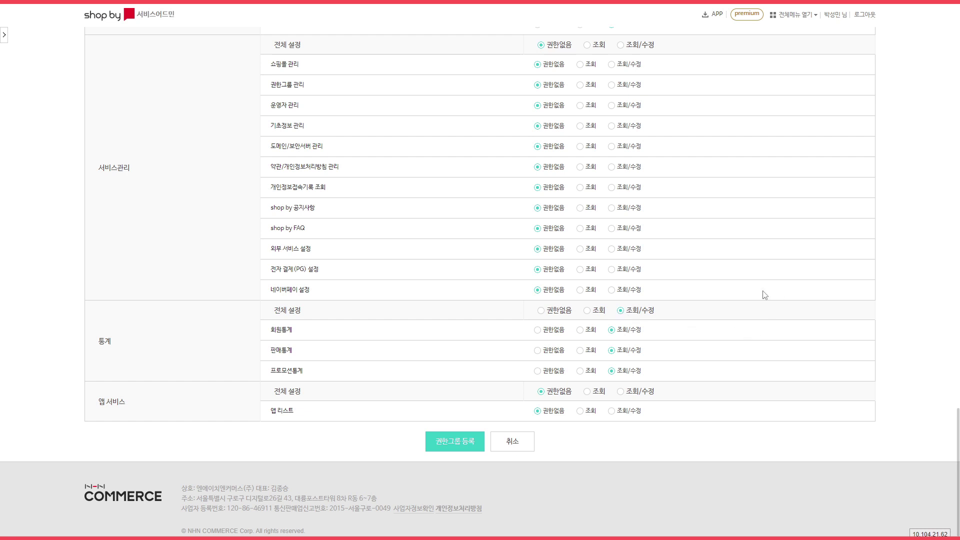
# Register the 샵바이상품관리 permission group, confirming the prompt and the success alert.
pyautogui.click(456, 443)
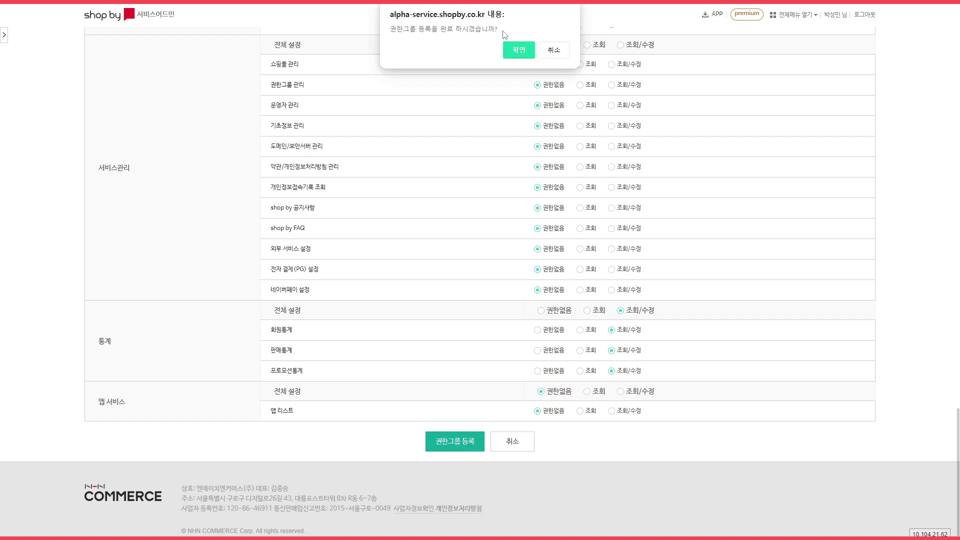
pyautogui.click(524, 52)
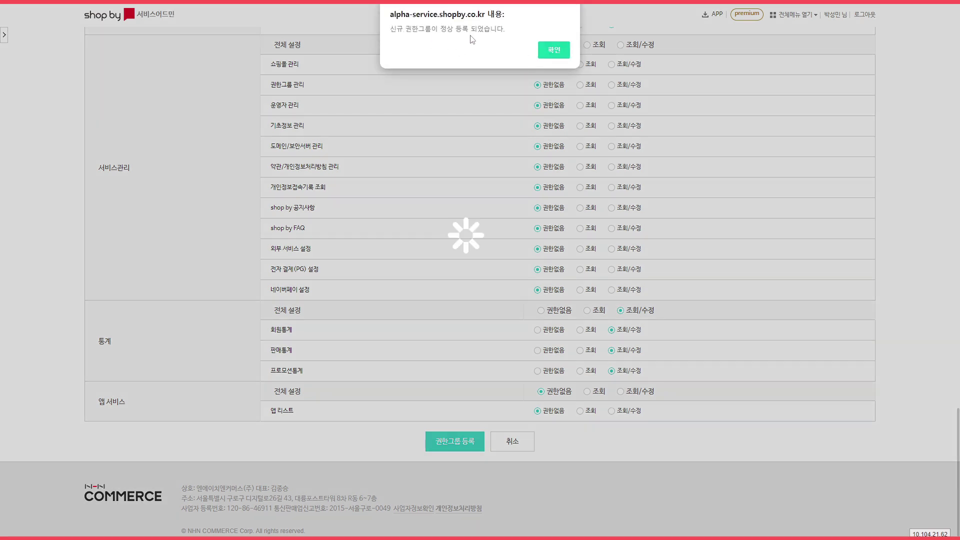
pyautogui.click(554, 50)
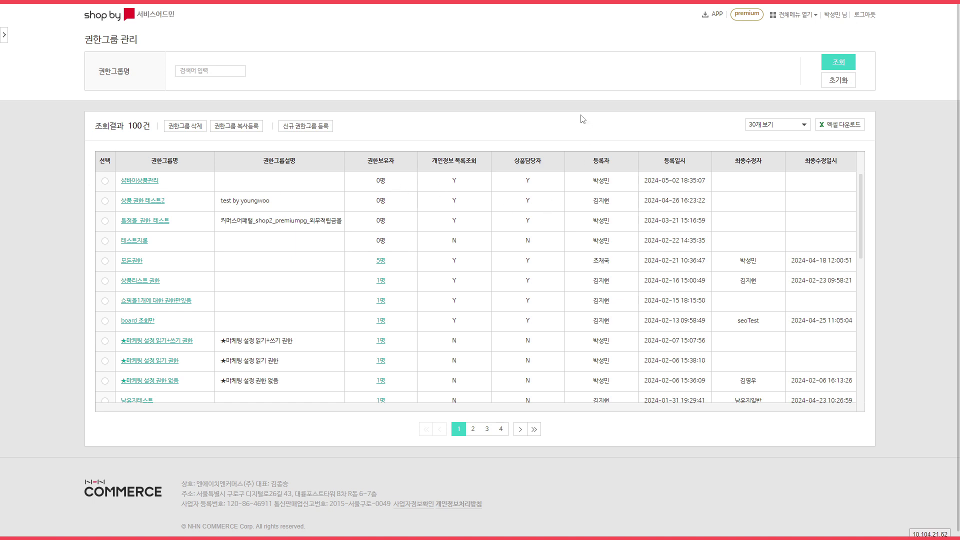
pyautogui.click(793, 22)
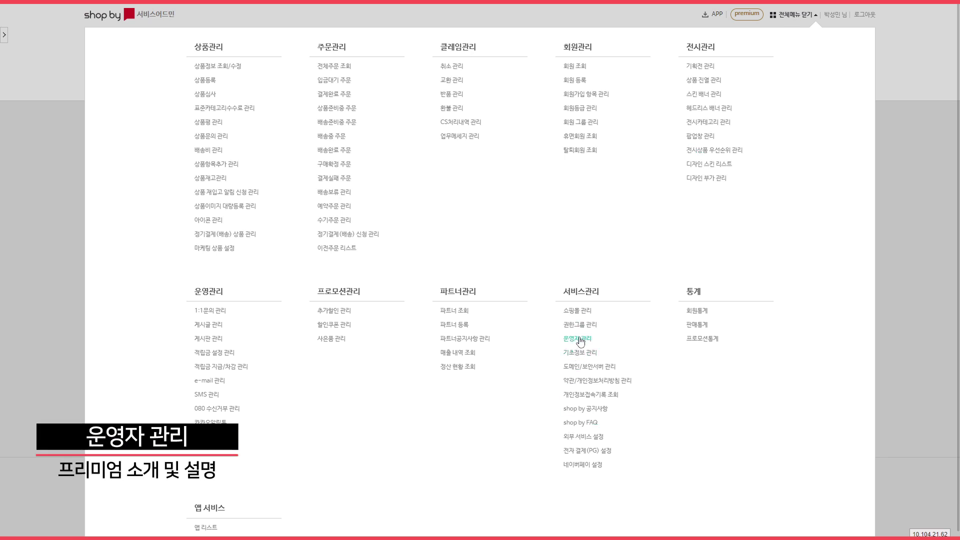
# Start a new operator account in 운영자 관리 with account type 일반.
pyautogui.click(579, 338)
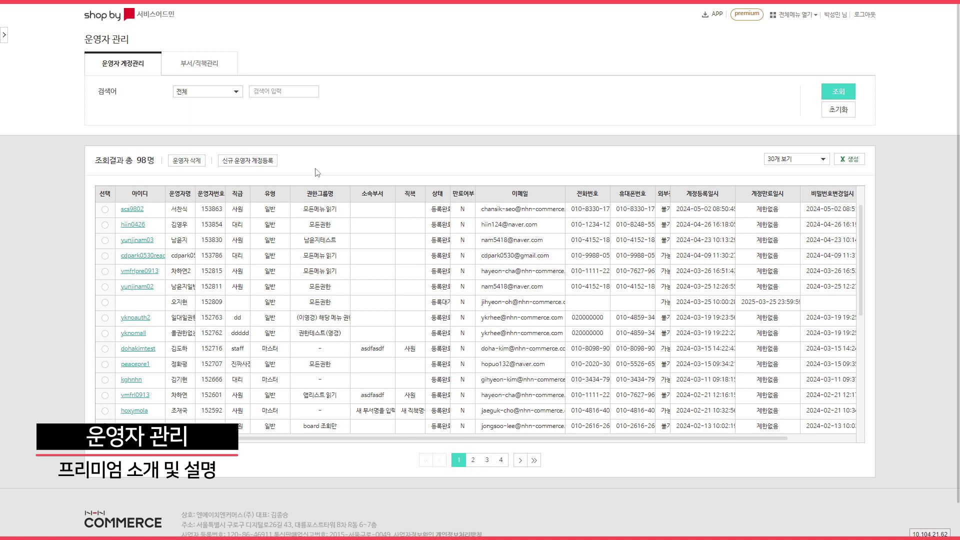
pyautogui.click(249, 161)
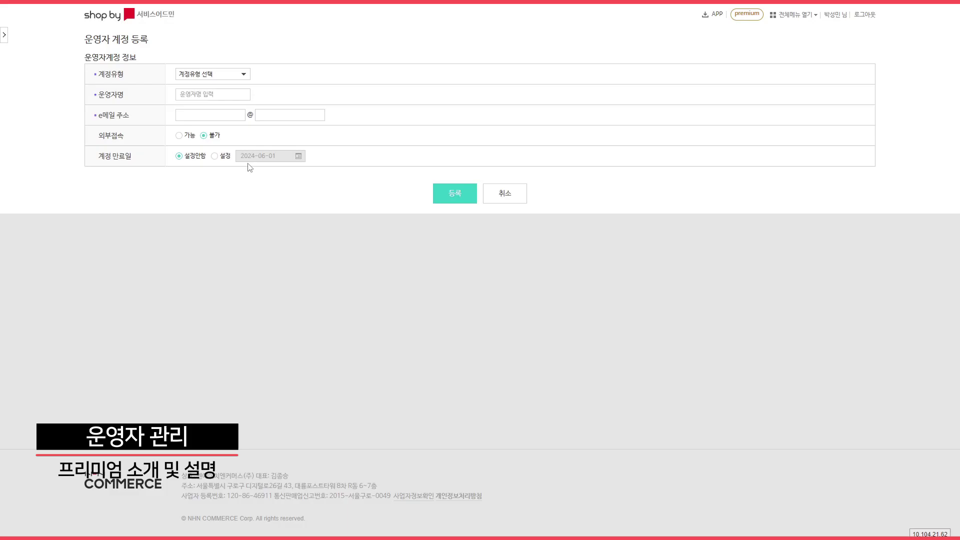
pyautogui.click(196, 75)
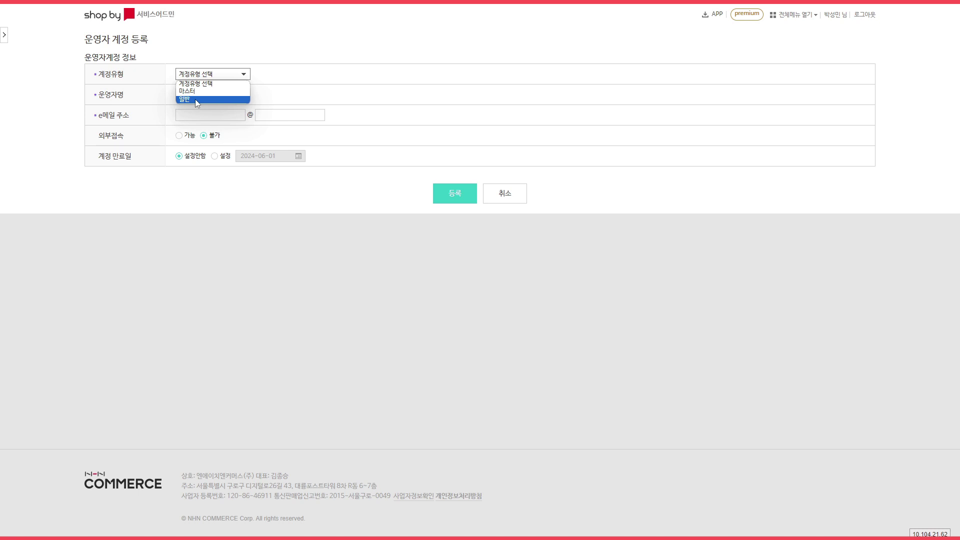
pyautogui.click(195, 99)
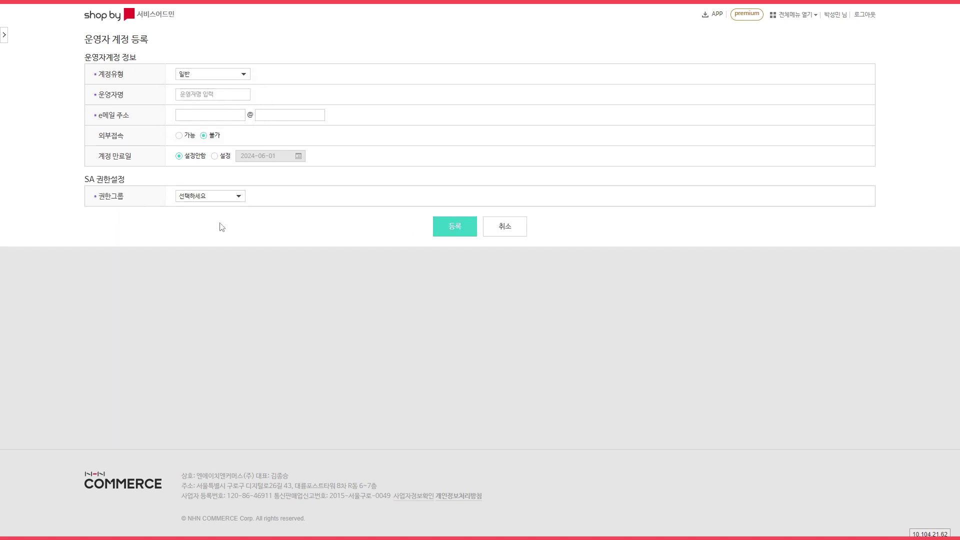
# Enter the new operator's name and e-mail address, choosing the e-mail domain from the suggestions.
pyautogui.click(231, 94)
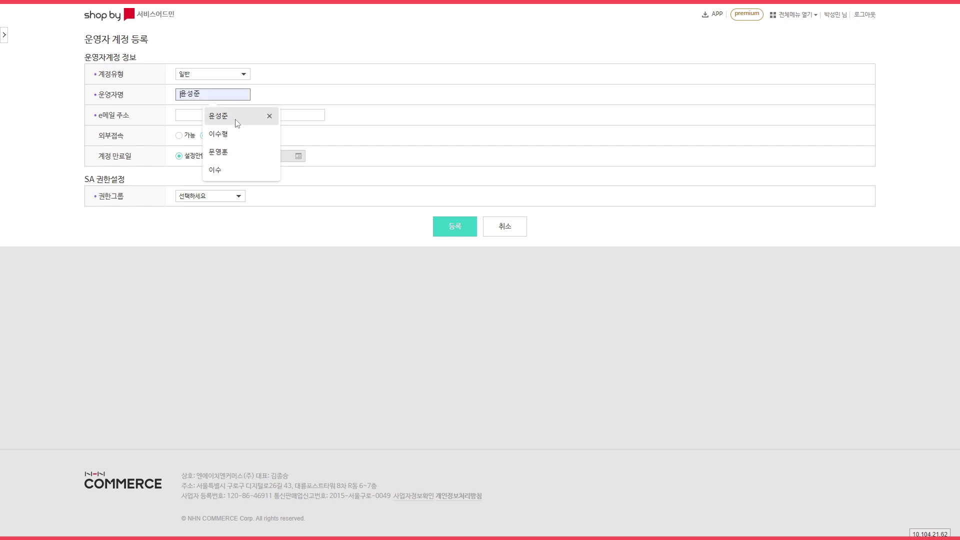
pyautogui.click(236, 120)
pyautogui.click(397, 95)
pyautogui.click(210, 115)
pyautogui.click(296, 115)
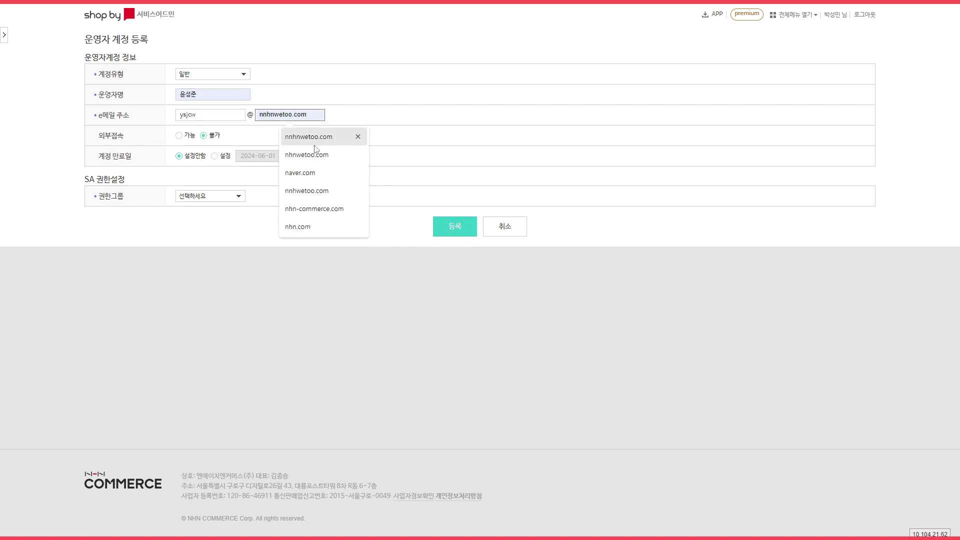
pyautogui.click(328, 208)
pyautogui.click(452, 116)
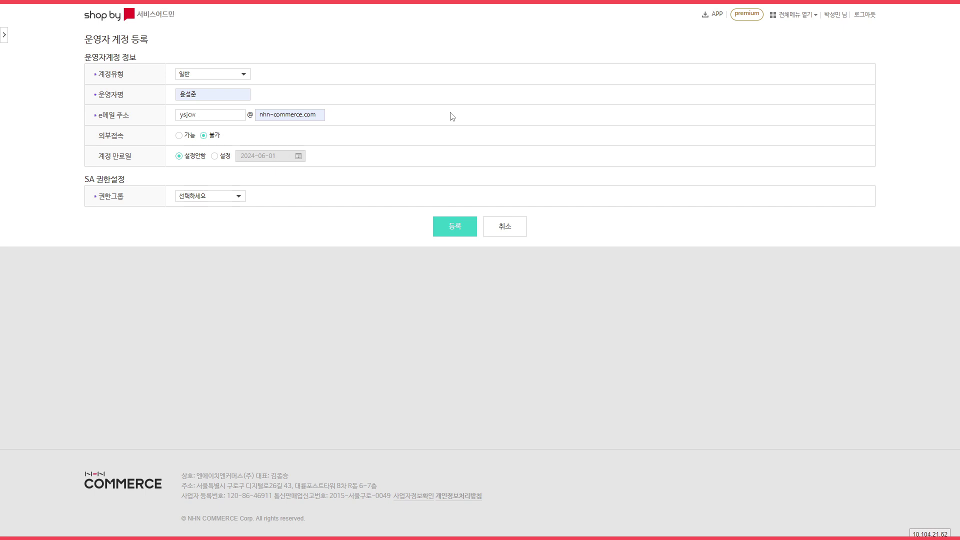
# Set external access to 가능, keep no expiry date (설정안함), and assign the 샵바이상품관리 permission group.
pyautogui.click(179, 136)
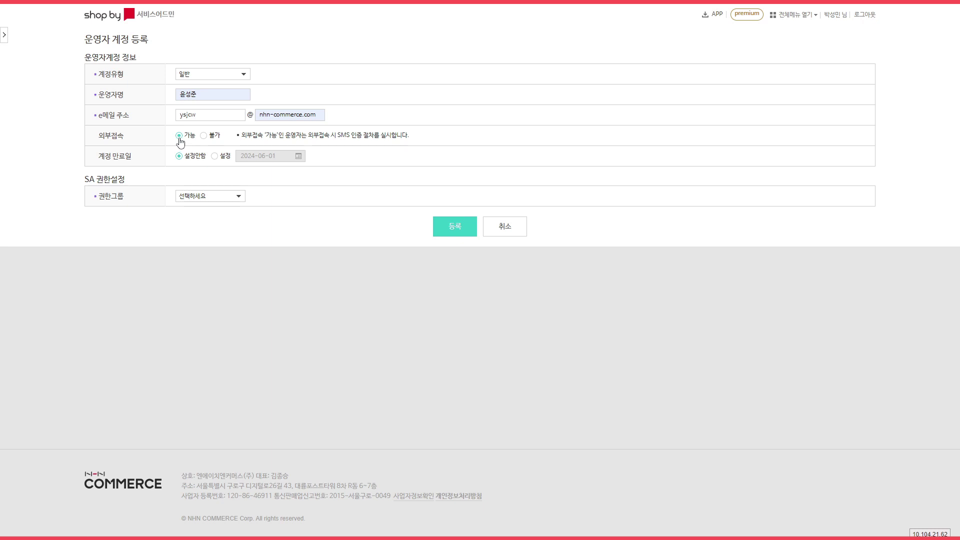
pyautogui.click(205, 139)
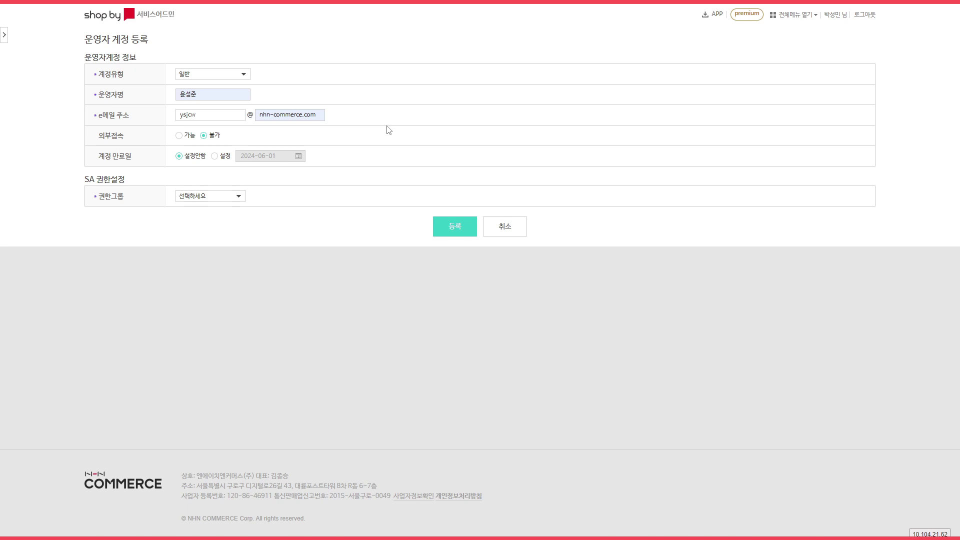
pyautogui.click(215, 157)
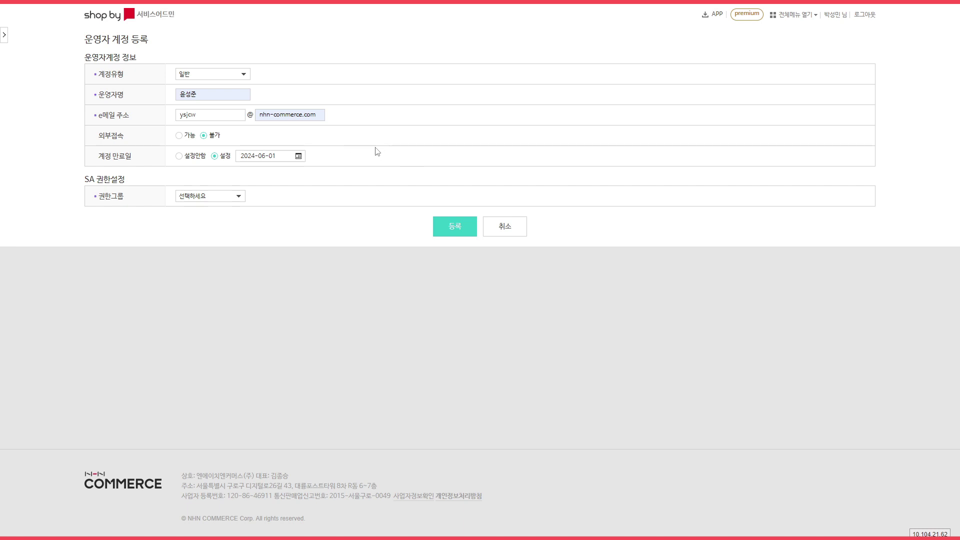
pyautogui.click(178, 156)
pyautogui.click(179, 136)
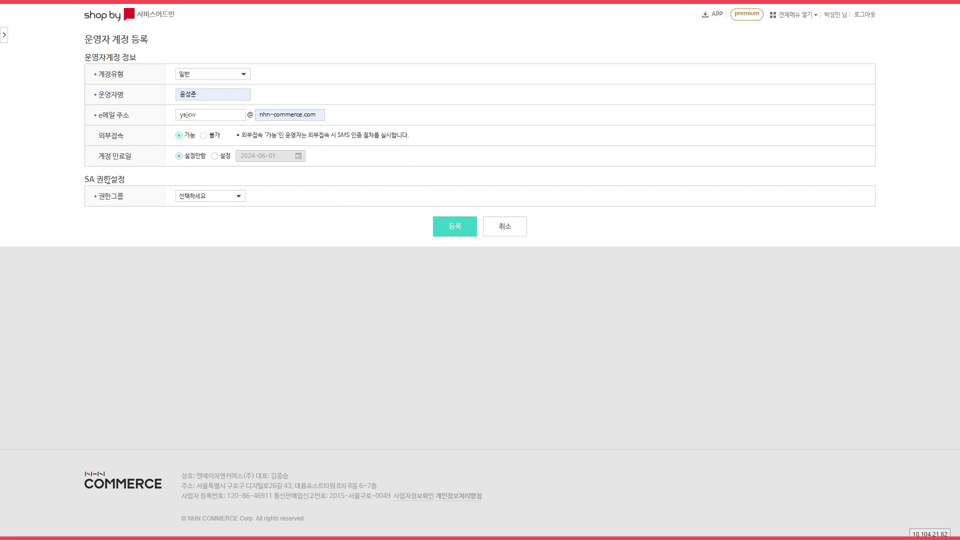
pyautogui.click(210, 199)
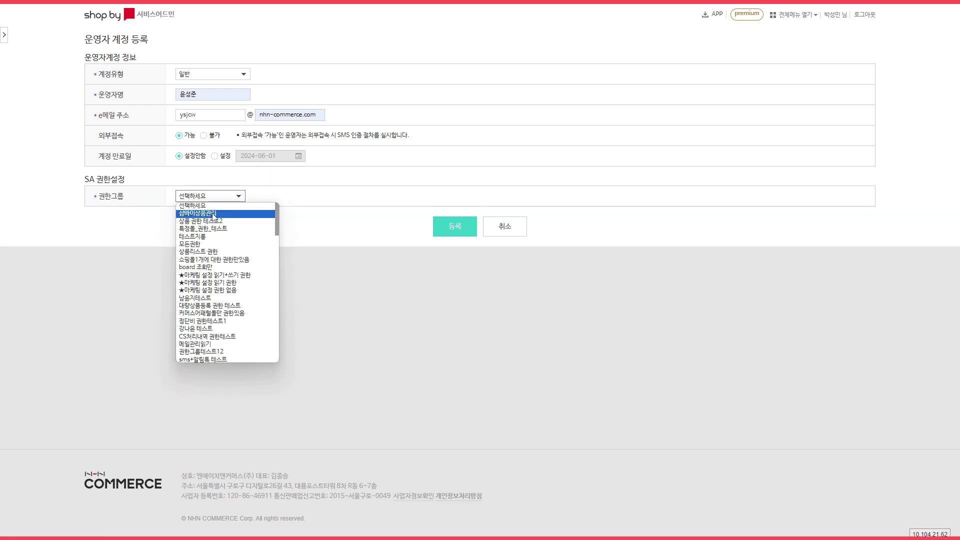
pyautogui.click(212, 215)
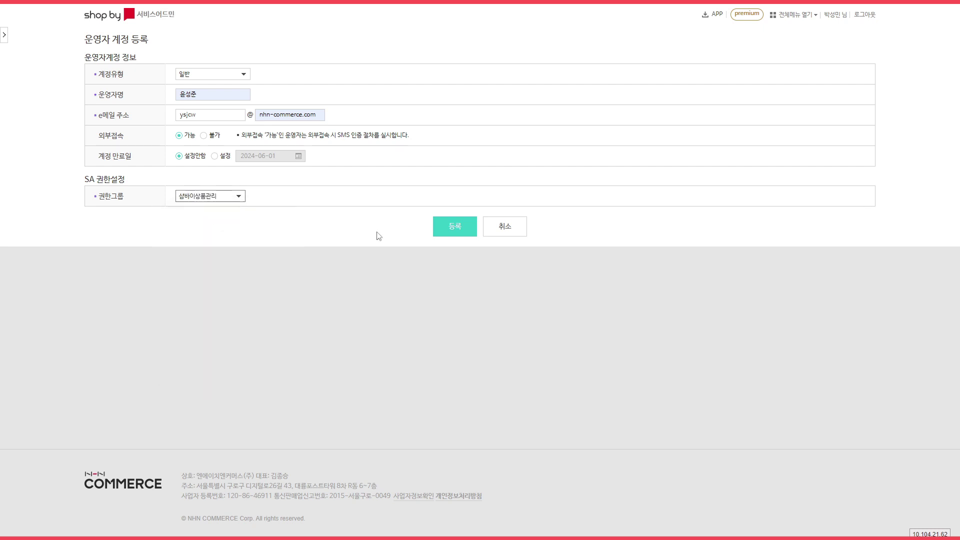
# Register the new operator, confirm both alerts, then open another operator's account details from the list.
pyautogui.click(454, 231)
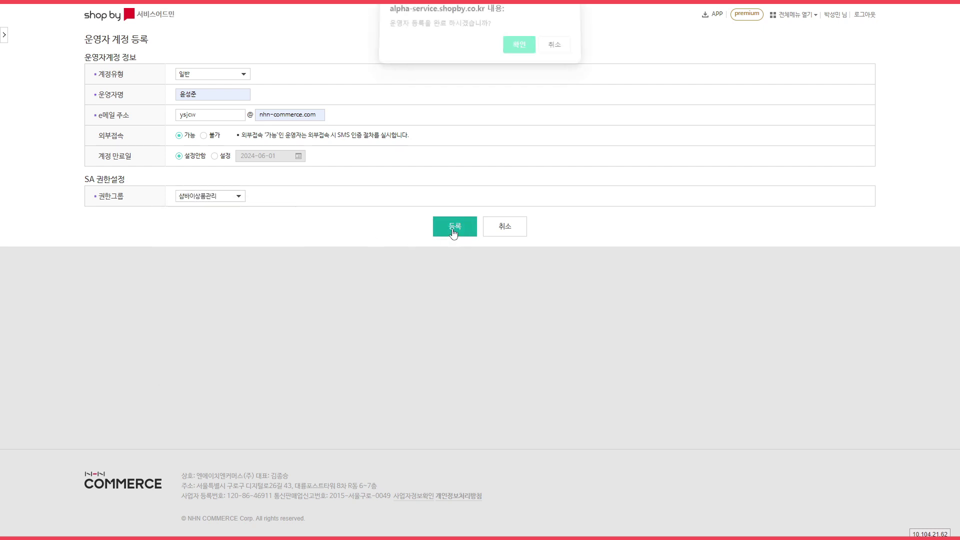
pyautogui.click(519, 50)
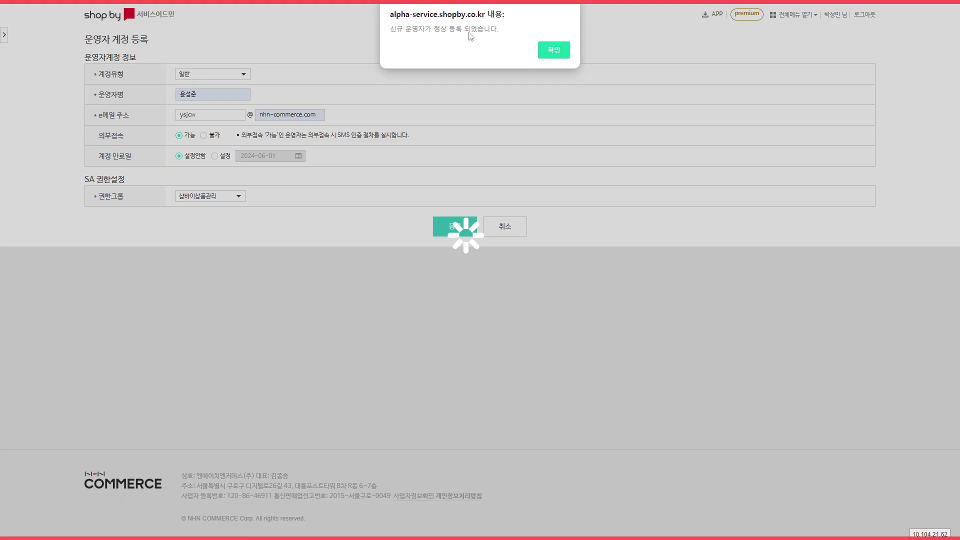
pyautogui.click(554, 52)
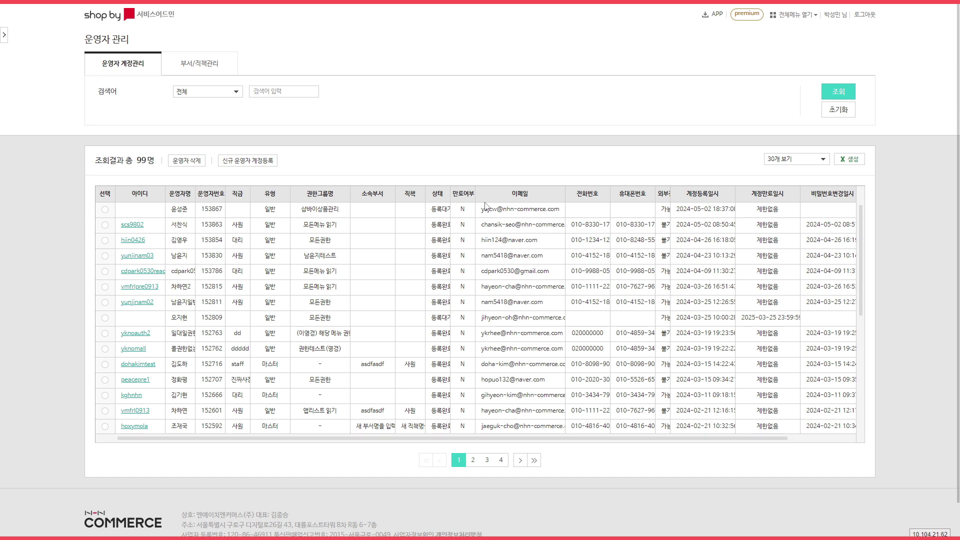
pyautogui.click(433, 227)
pyautogui.click(132, 224)
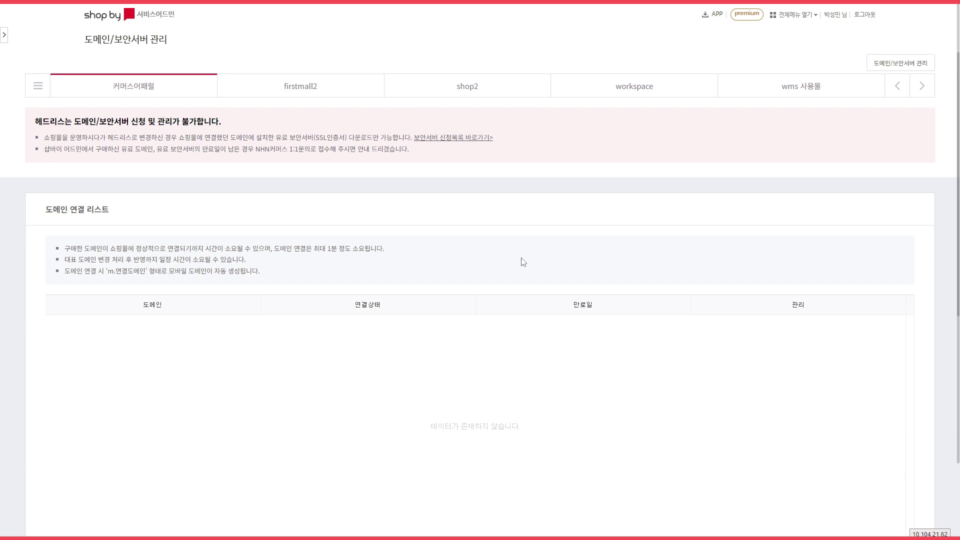
# Go to the 약관/개인정보처리방침 관리 page under 서비스관리.
pyautogui.click(895, 66)
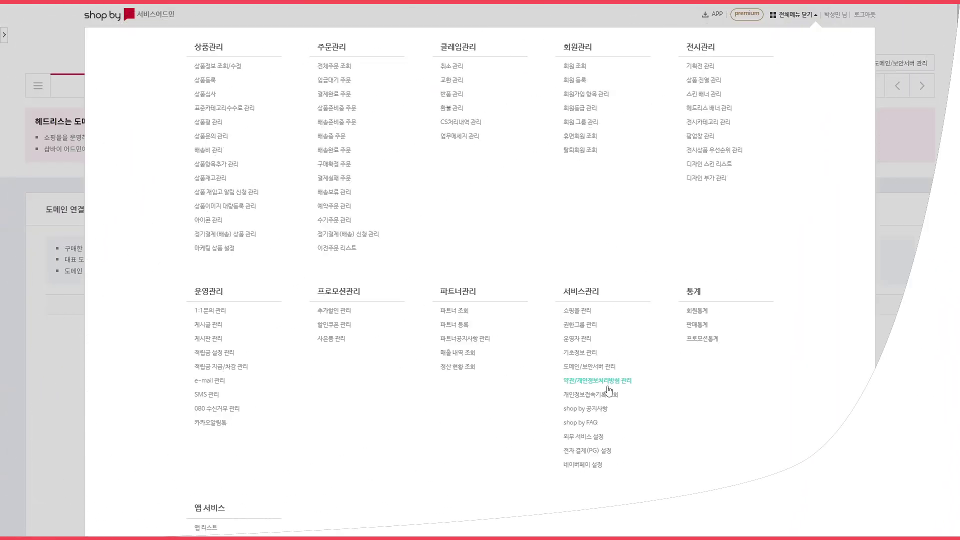
pyautogui.click(614, 384)
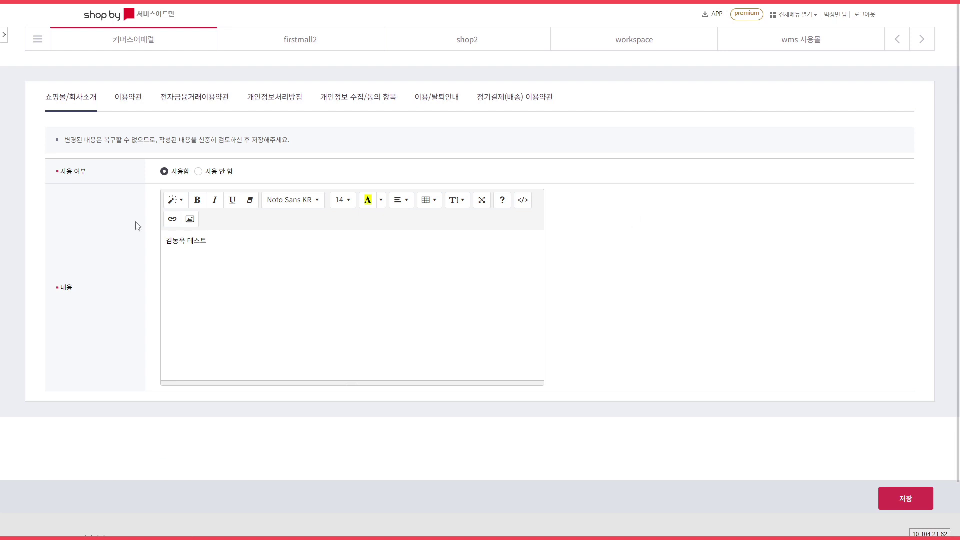
# Browse the terms tabs from 이용약관 through 정기결제(배송) 이용약관, scrolling to the auto-approval terms.
pyautogui.click(130, 103)
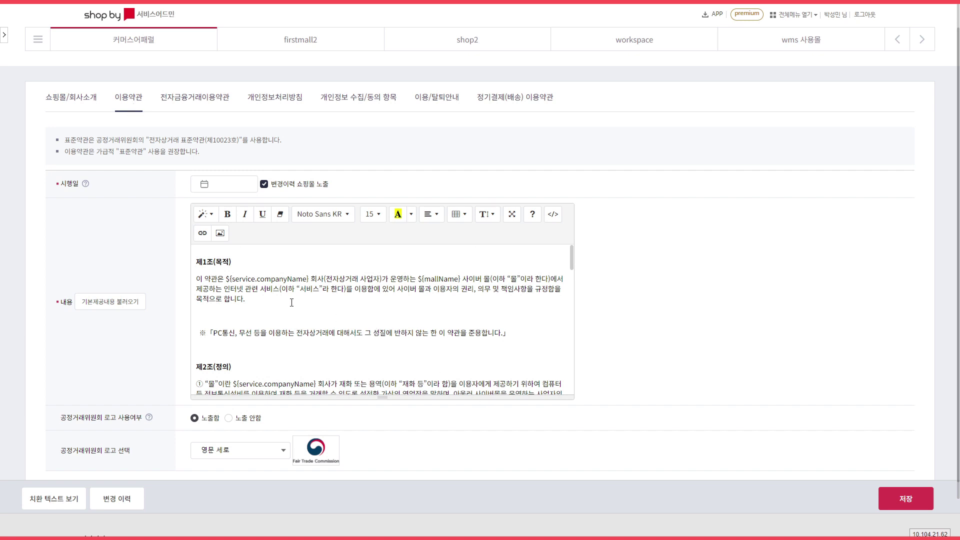
pyautogui.click(193, 101)
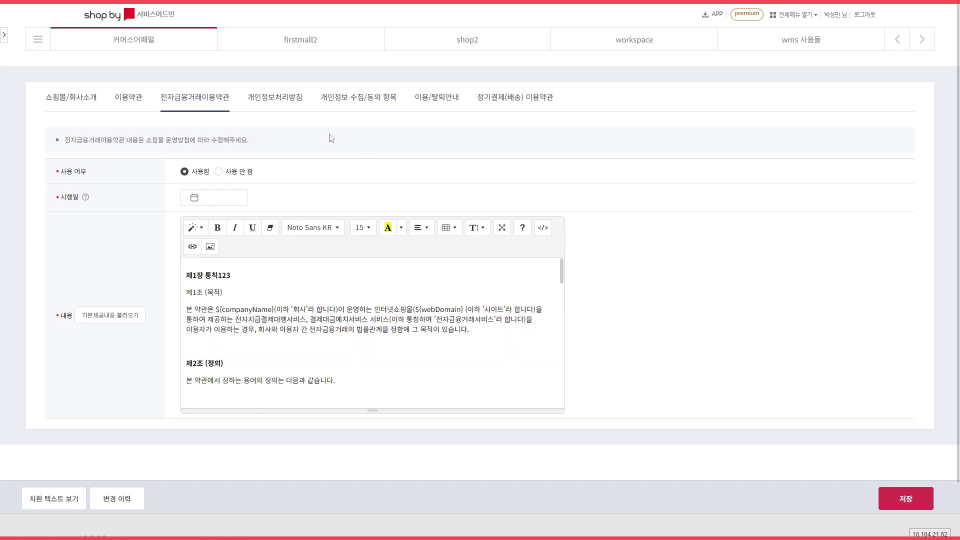
pyautogui.click(284, 111)
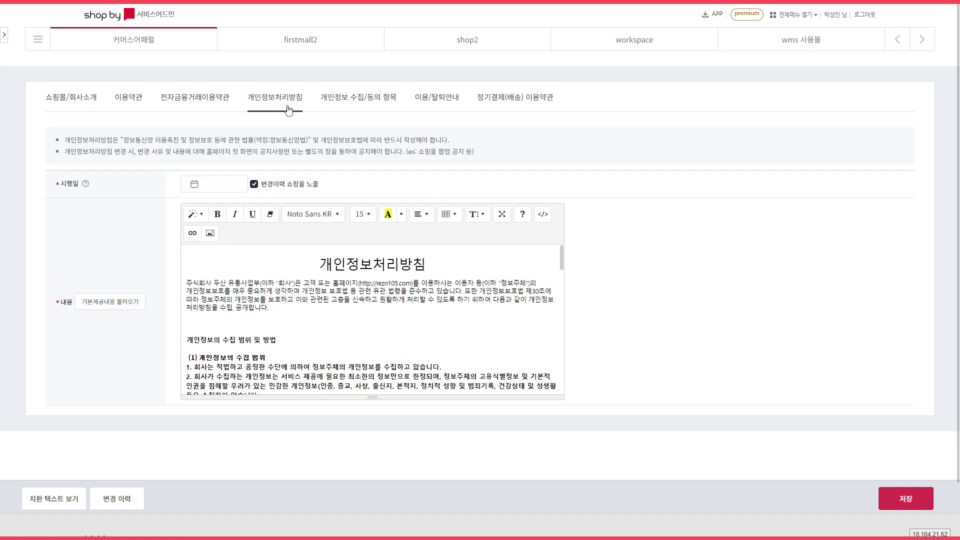
pyautogui.click(360, 106)
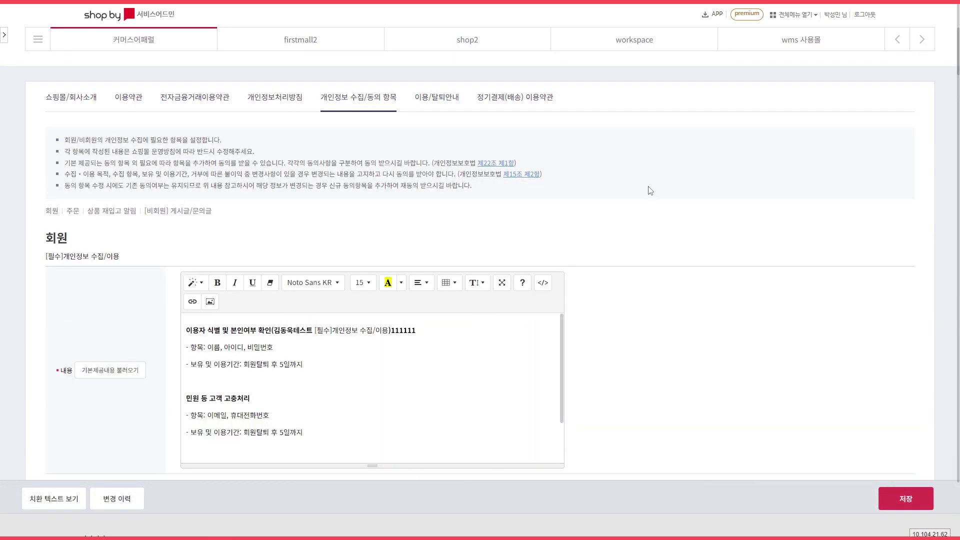
pyautogui.click(448, 108)
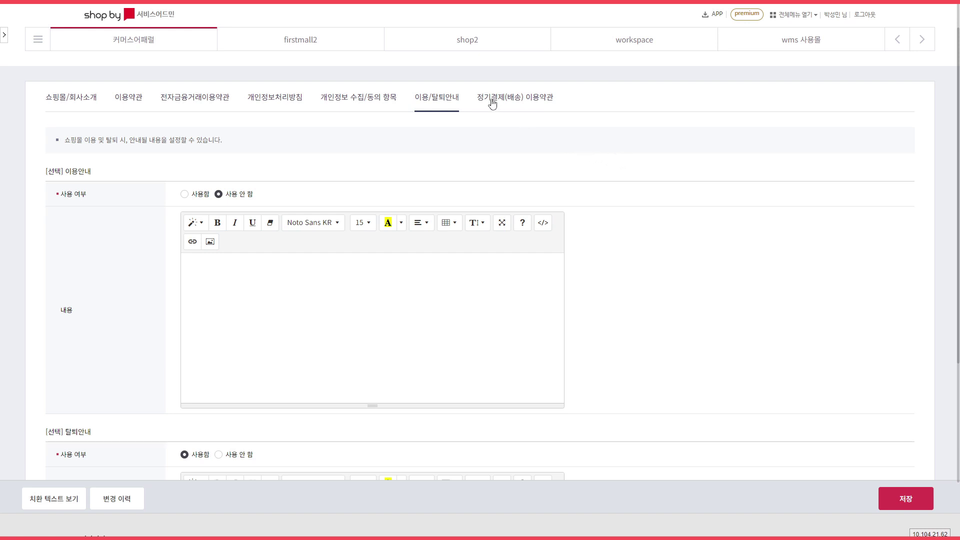
pyautogui.click(519, 105)
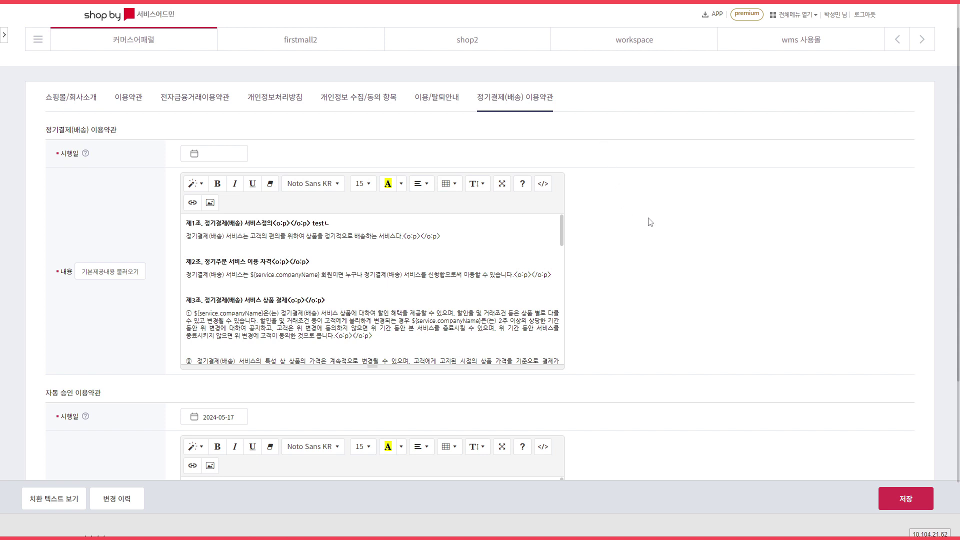
pyautogui.scroll(-3, 675, 265)
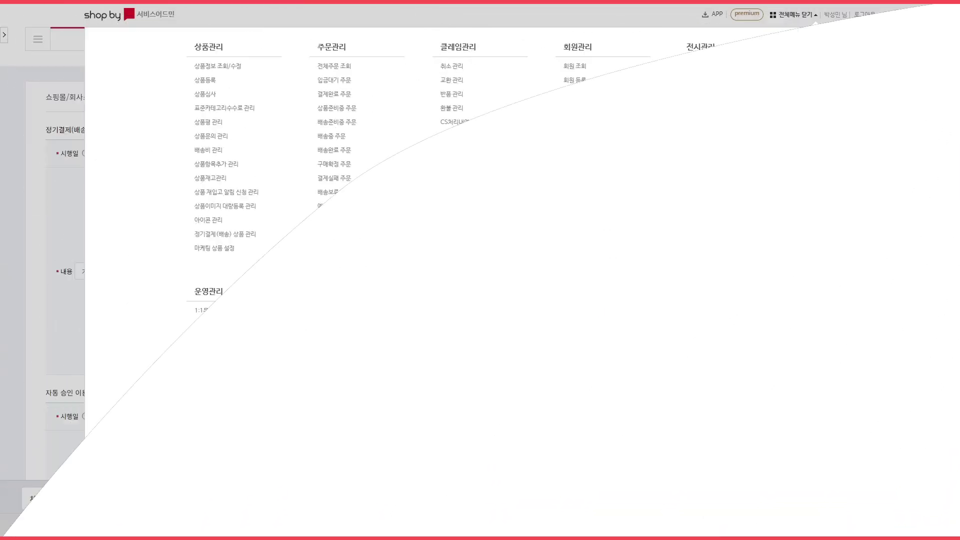
# Open 개인정보접속기록 조회, view and close one entry's details, then switch to 운영자정보 접속기록.
pyautogui.click(592, 336)
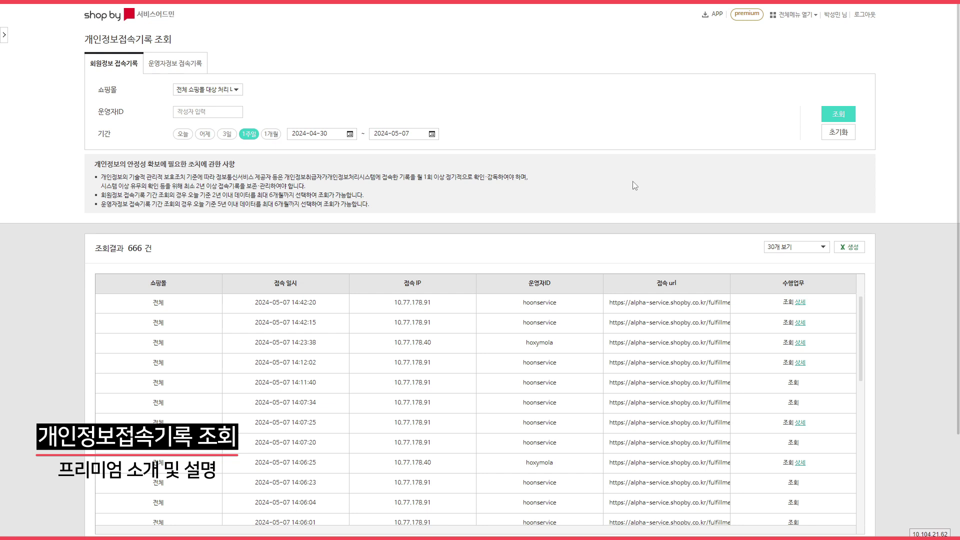
pyautogui.click(801, 304)
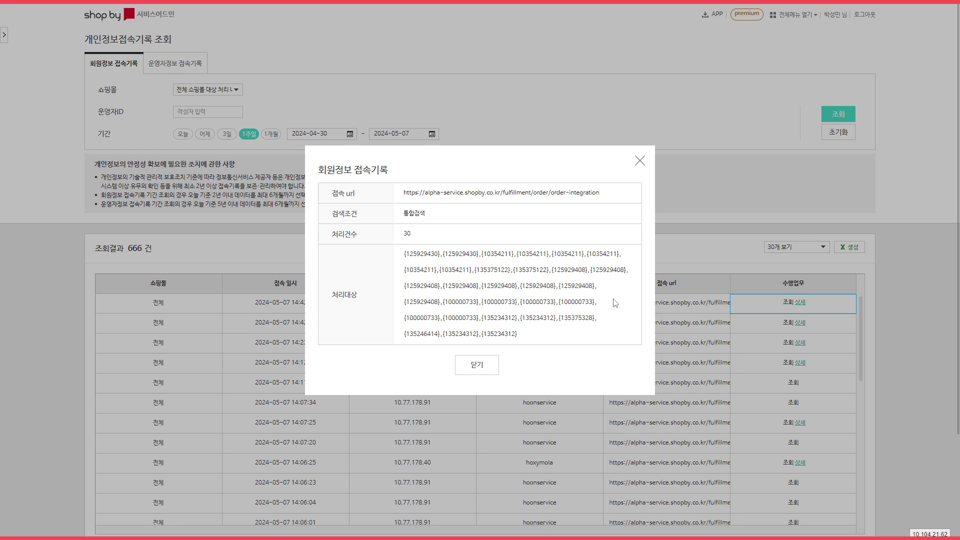
pyautogui.click(483, 364)
pyautogui.click(179, 64)
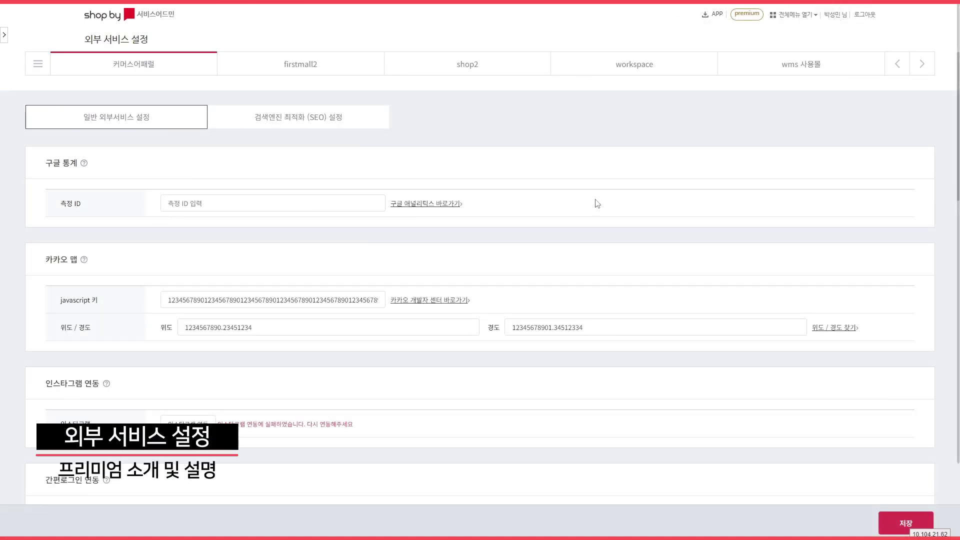
# Scroll through the 외부 서비스 설정 page to review the Kakao, Google and script settings.
pyautogui.scroll(-2, 606, 200)
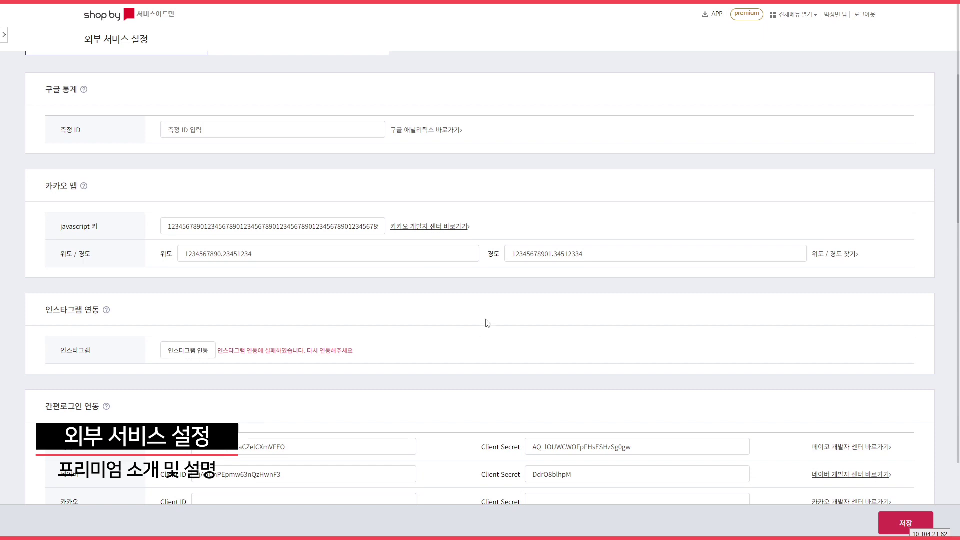
pyautogui.scroll(-5, 487, 322)
pyautogui.scroll(-2, 338, 219)
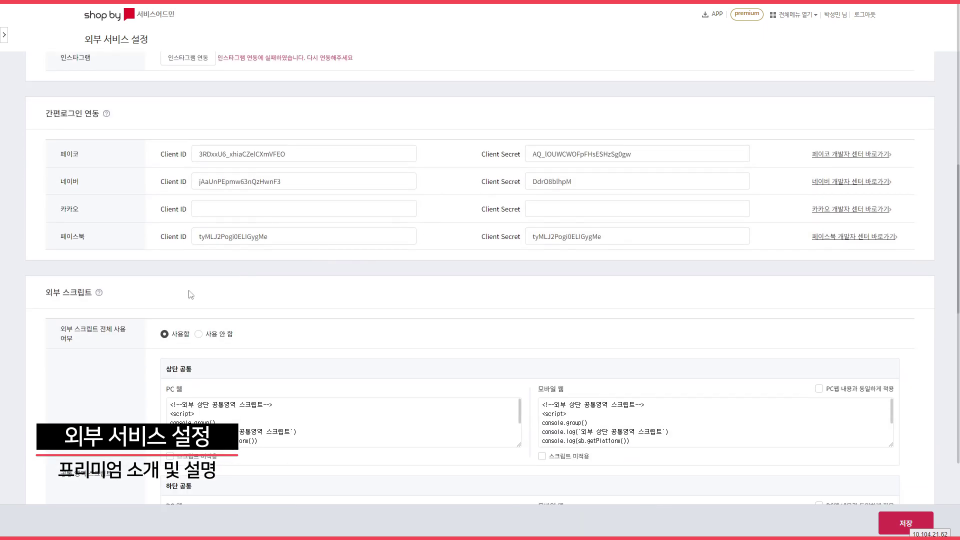
pyautogui.scroll(-3, 116, 393)
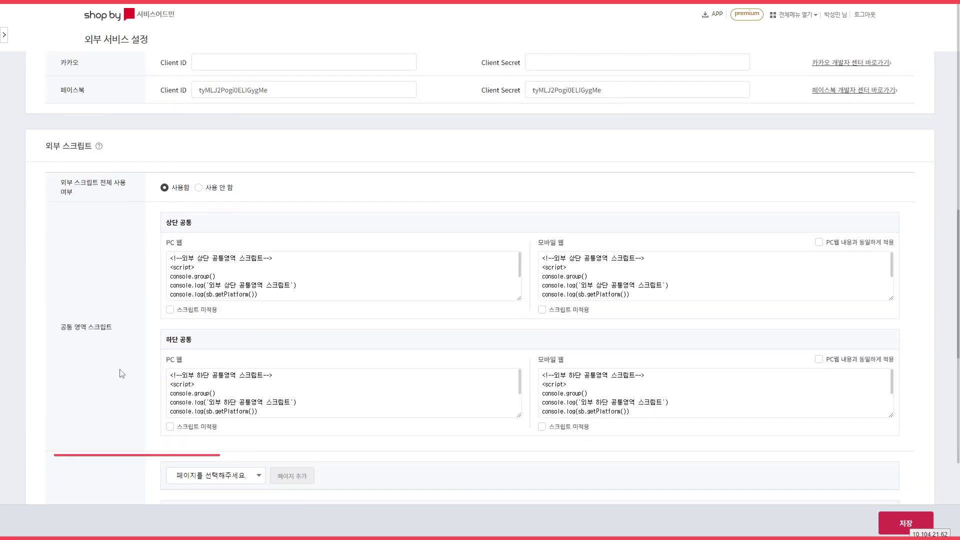
pyautogui.scroll(-6, 108, 365)
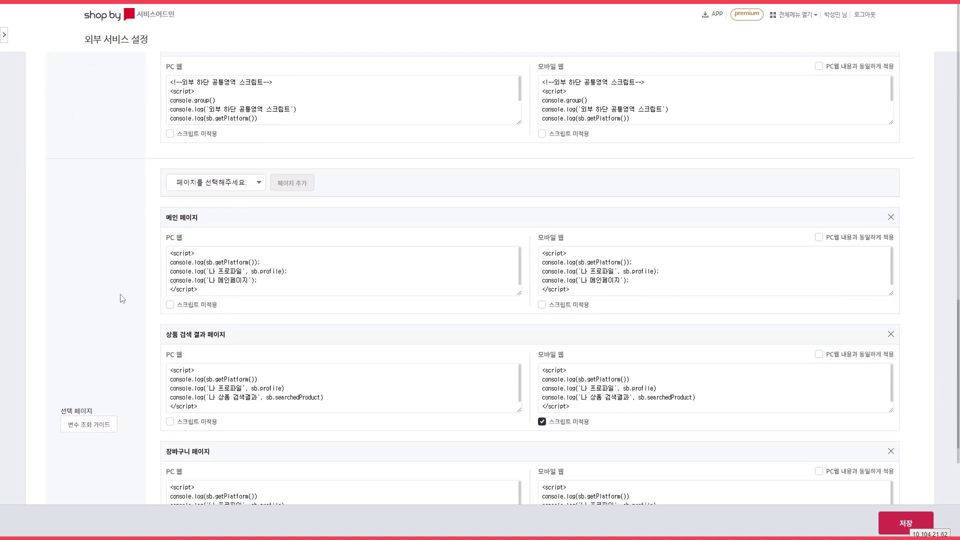
pyautogui.scroll(-3, 138, 284)
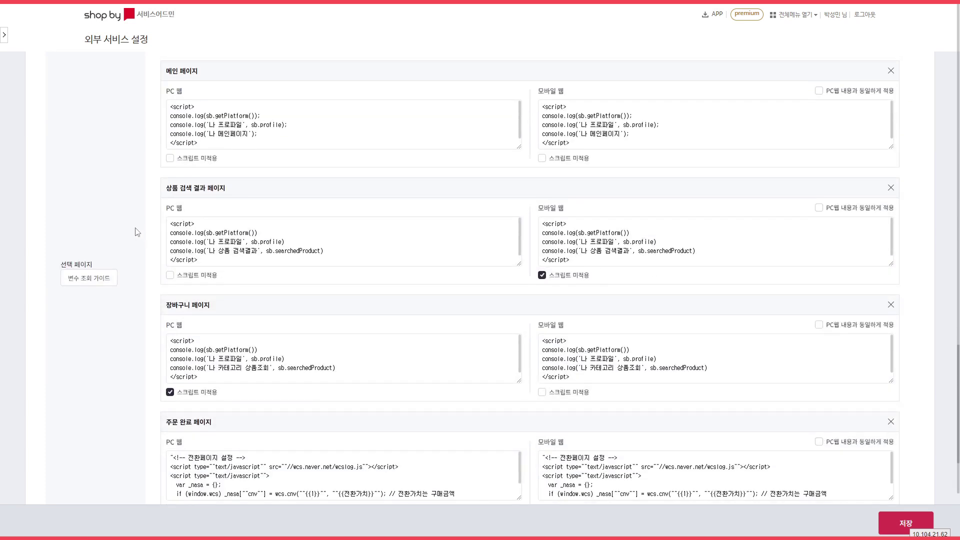
pyautogui.scroll(-3, 140, 231)
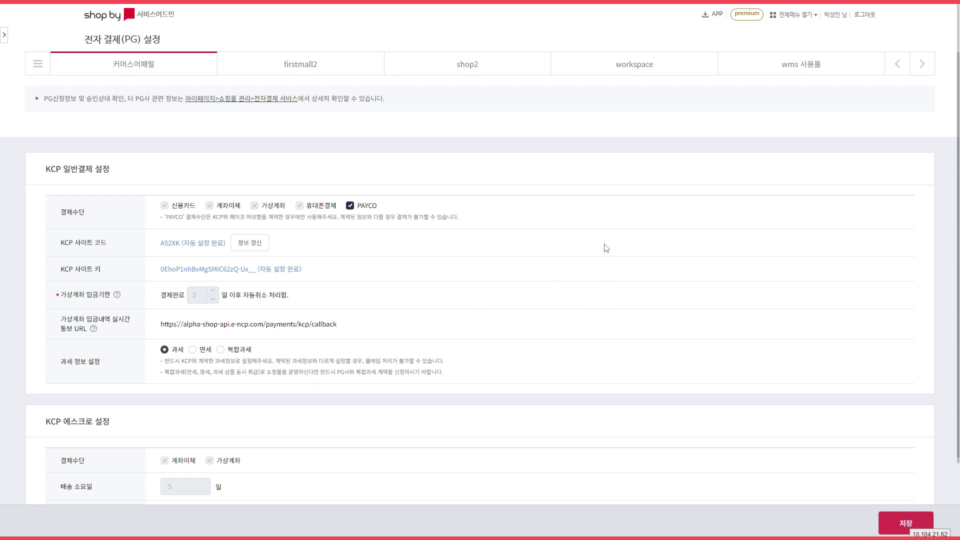
# Look over the KCP payment settings and visit the 네이버페이센터 site.
pyautogui.scroll(-2, 675, 240)
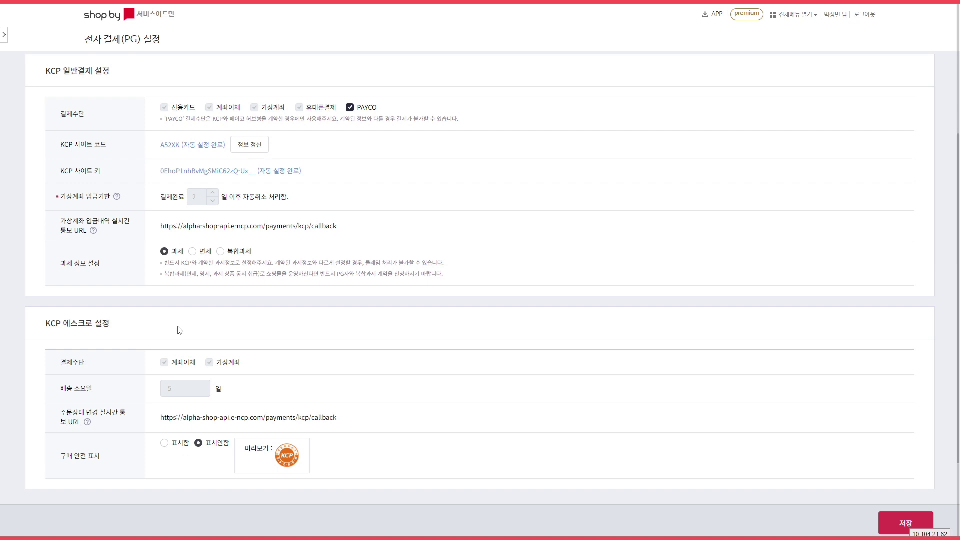
pyautogui.scroll(-2, 580, 334)
pyautogui.scroll(1, 581, 320)
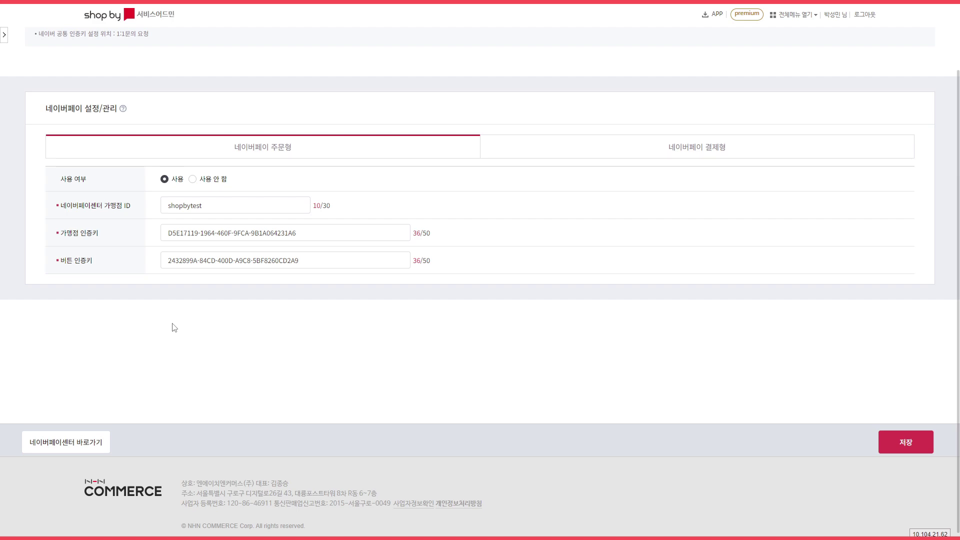
pyautogui.click(59, 443)
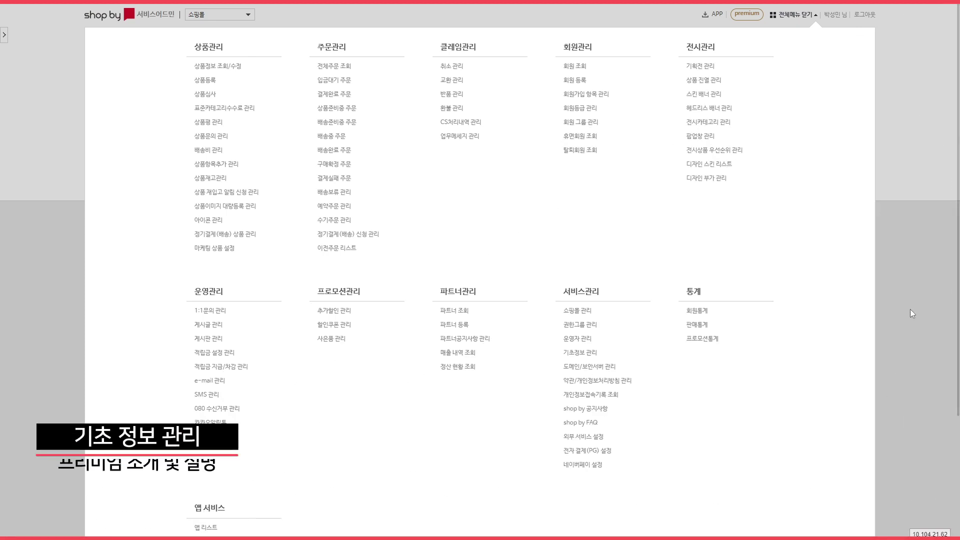
# Open 기초정보 관리 and scroll to the empty 개인정보보호책임자 fields, focusing the IP 주소 등록 box.
pyautogui.click(578, 355)
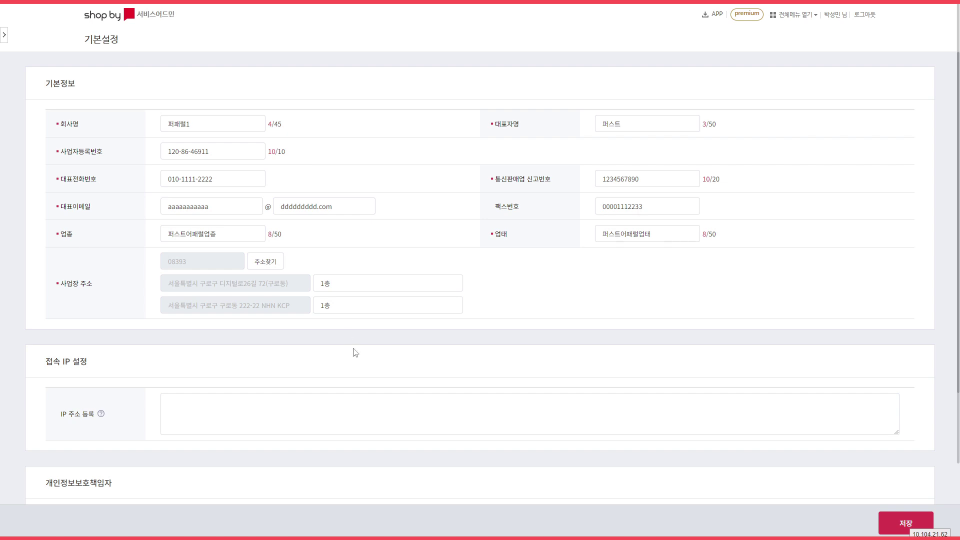
pyautogui.scroll(-2, 296, 416)
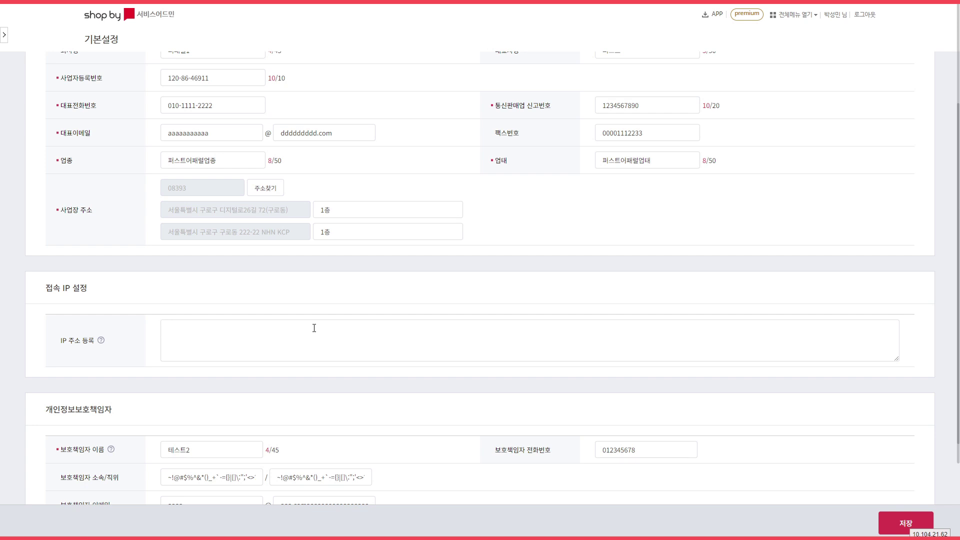
pyautogui.click(309, 337)
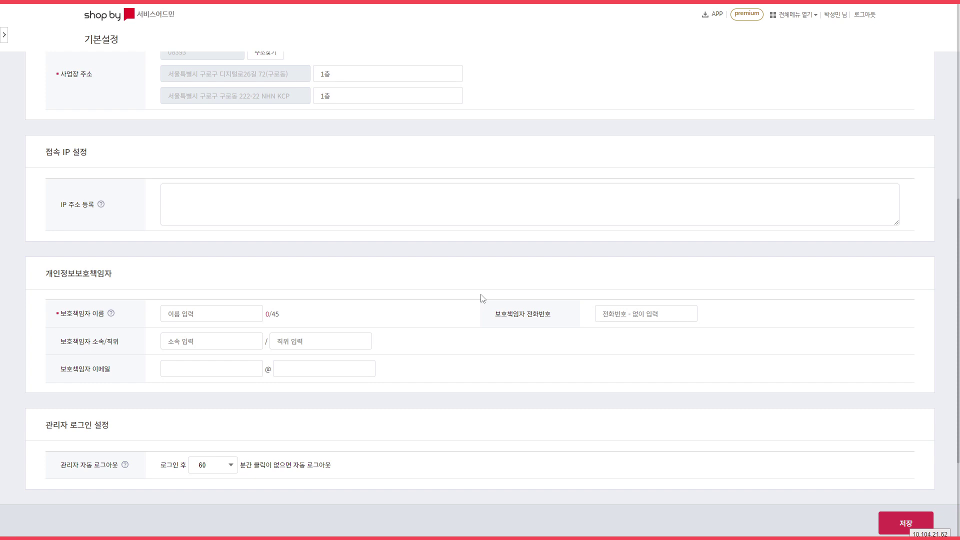
# Enter the privacy officer's name, NHN커머스 and 파트장, keep auto-logout at 60 minutes, and save.
pyautogui.click(205, 315)
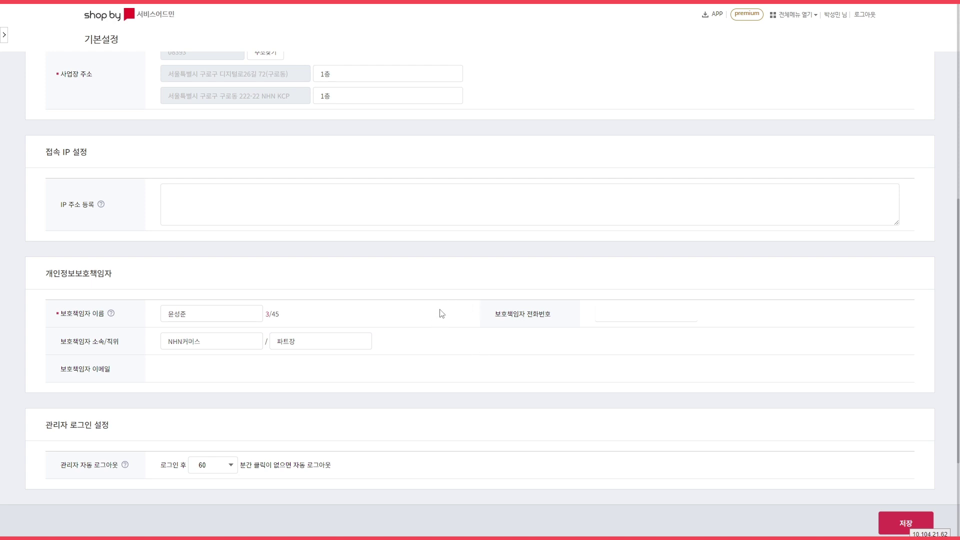
pyautogui.scroll(-2, 453, 299)
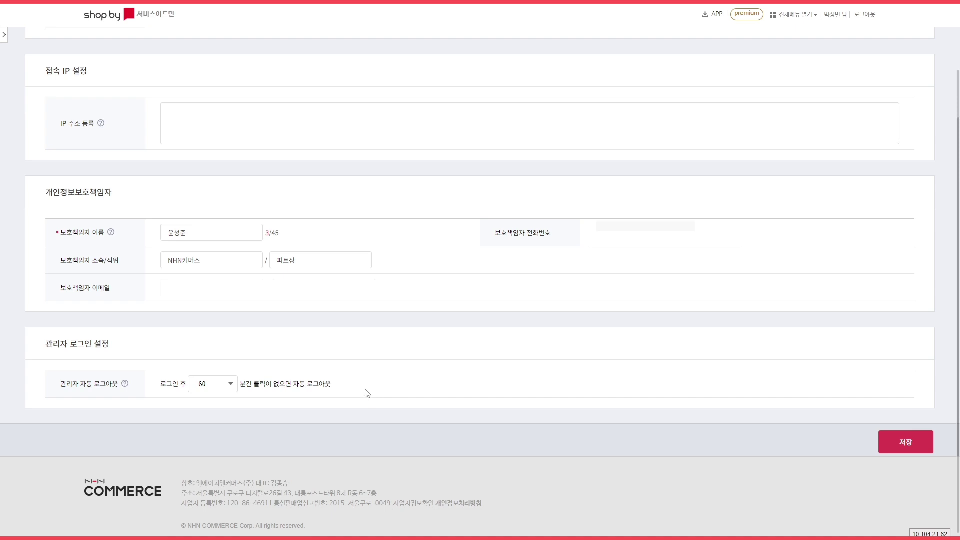
pyautogui.click(221, 389)
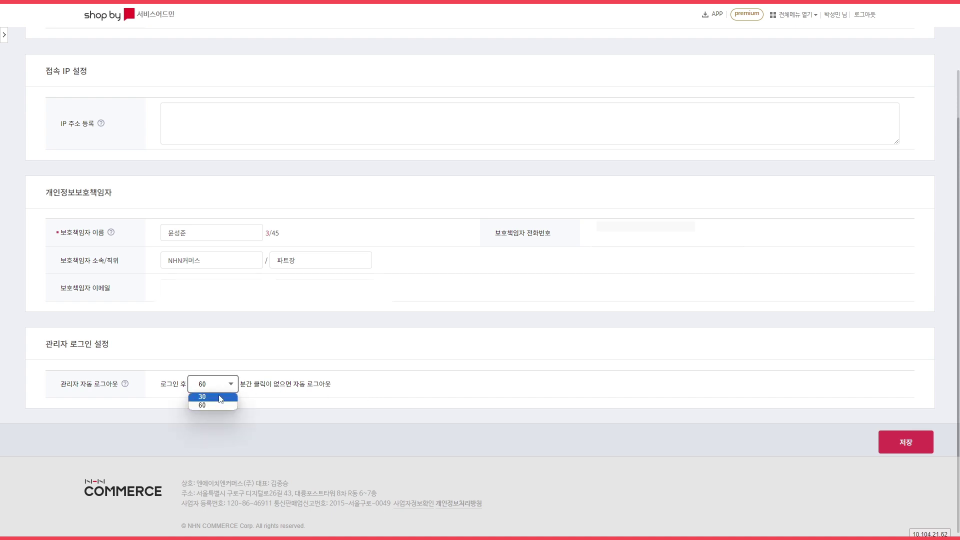
pyautogui.click(242, 397)
pyautogui.click(905, 443)
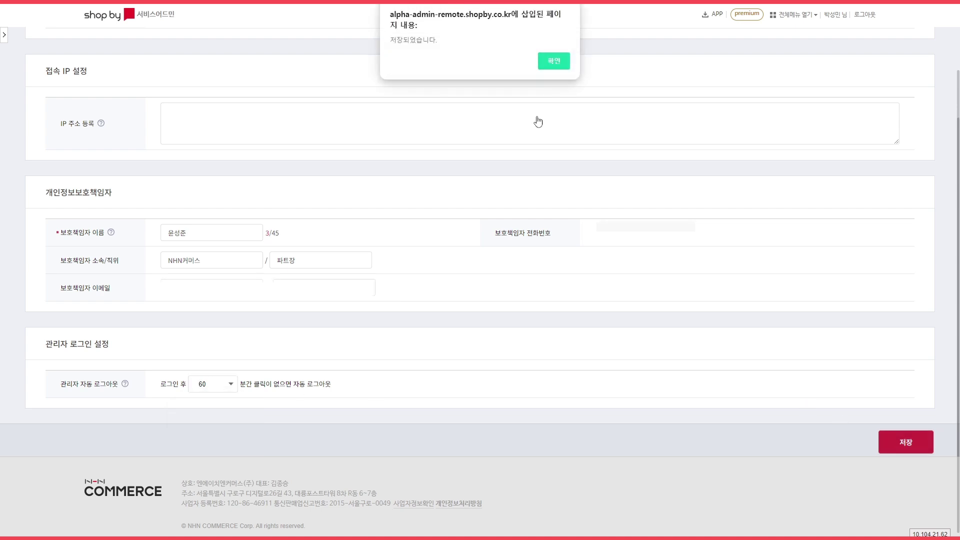
pyautogui.click(552, 62)
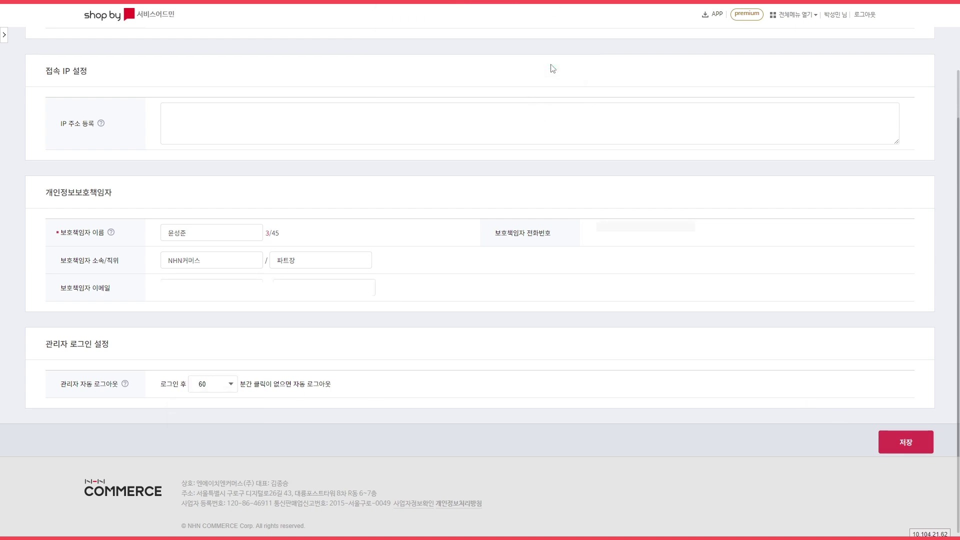